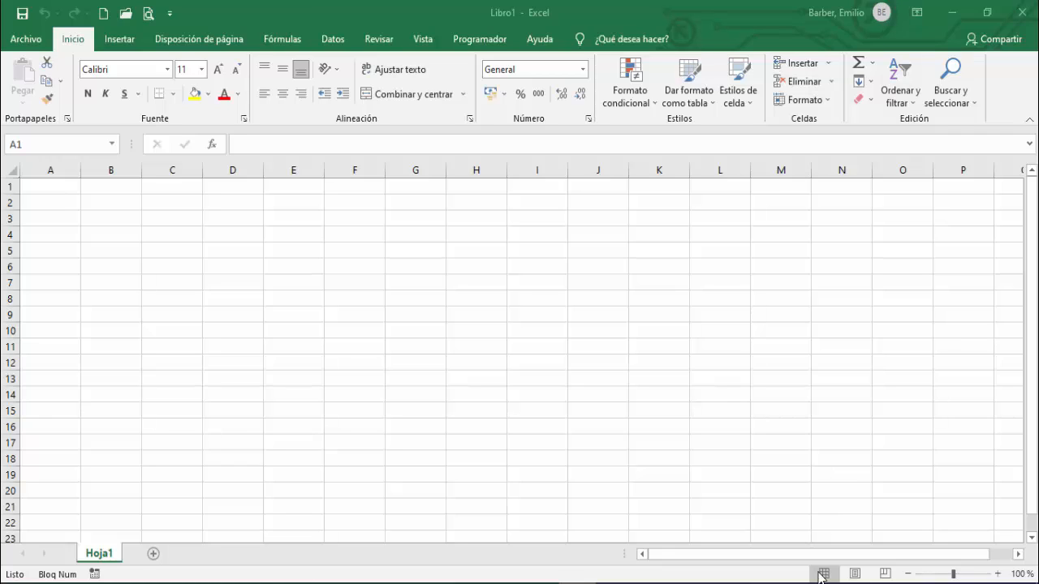
- Switch to the web browser, search Google for "mysql connector net descargar" and open the MySQL Developer Zone Connector/NET download page
left_click(354, 583)
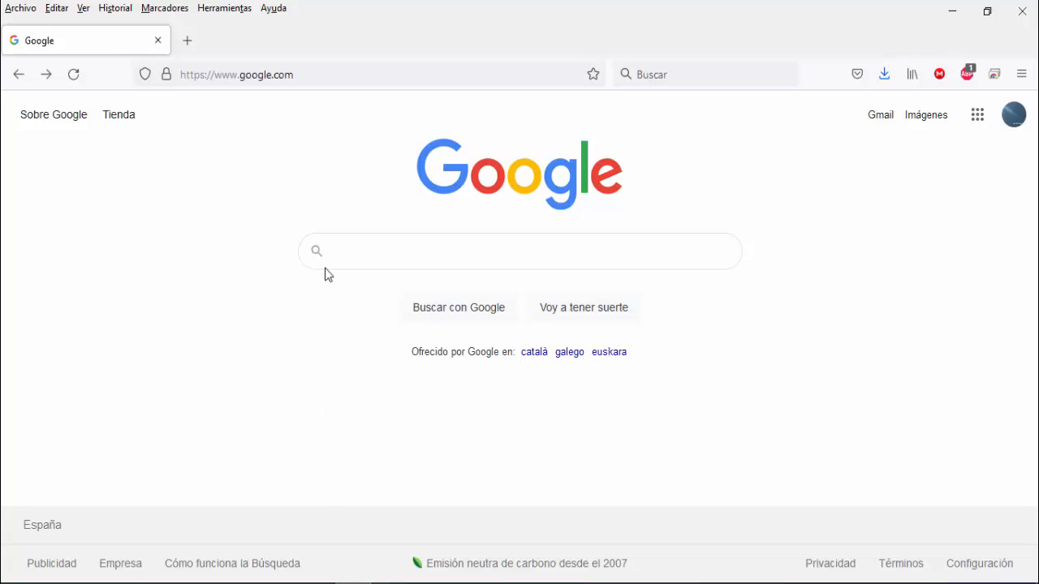
left_click(361, 240)
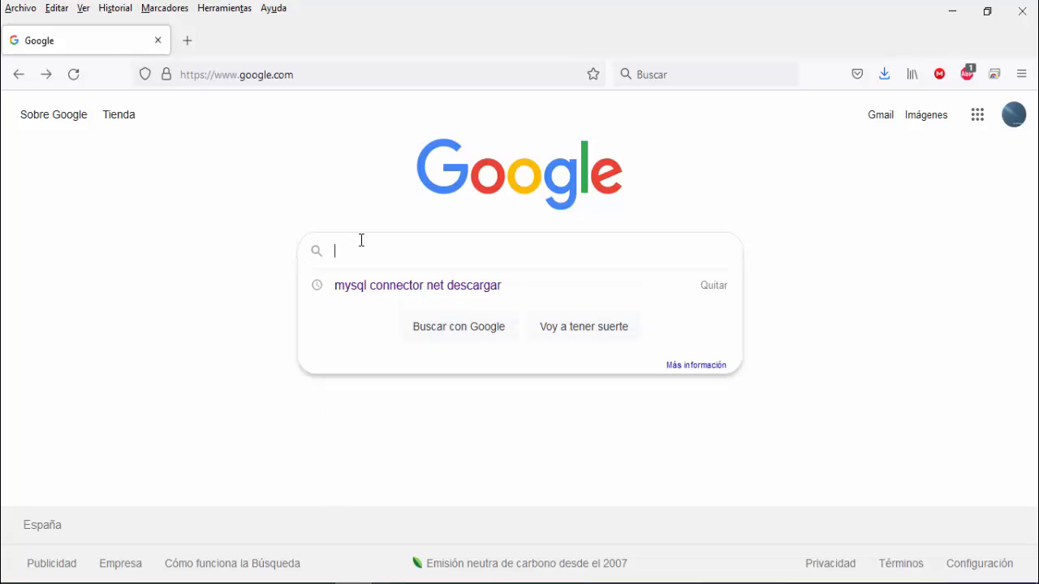
left_click(382, 287)
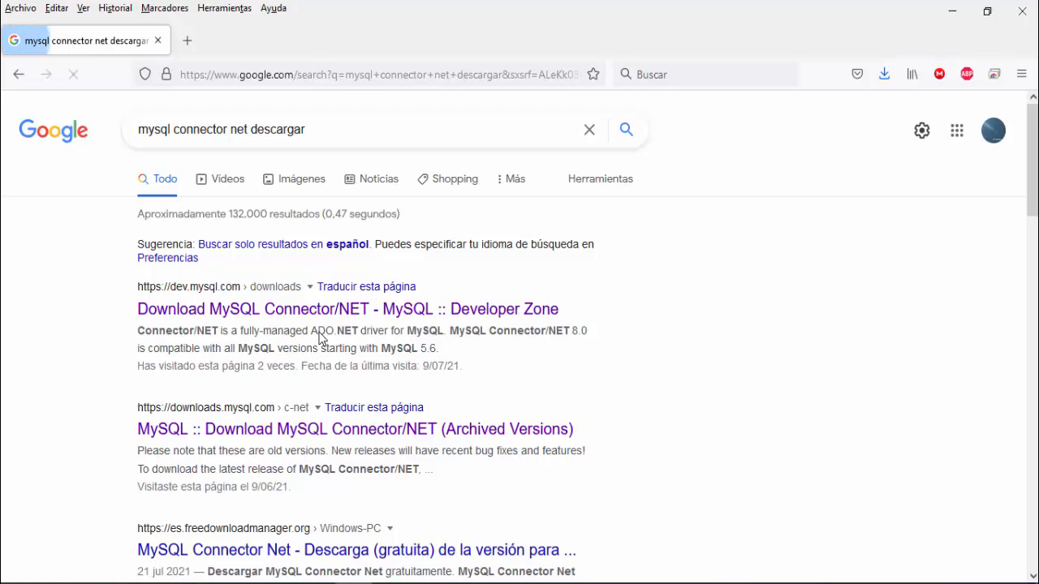
left_click(309, 309)
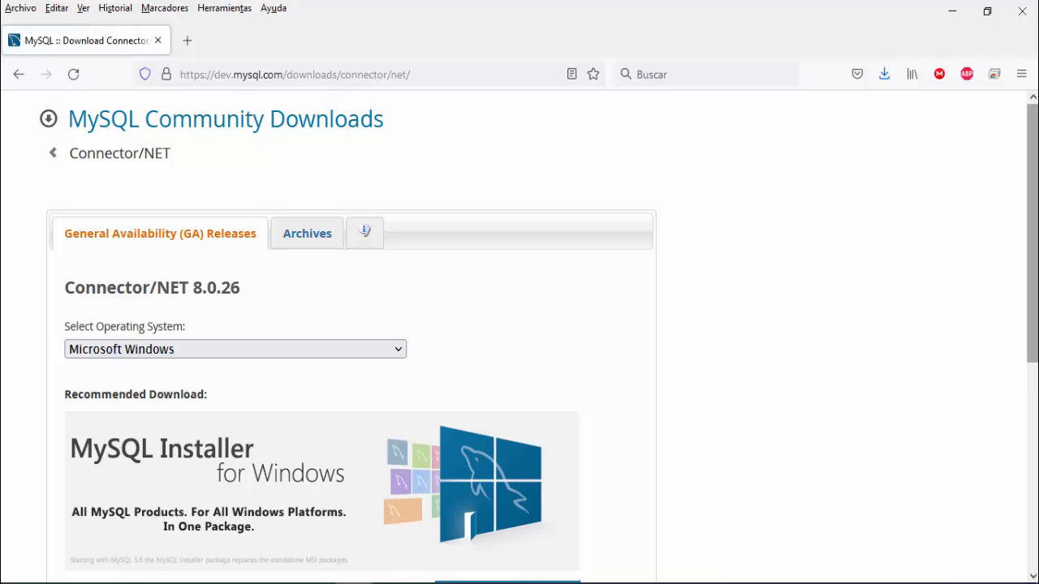
- Download the Windows (x86, 32-bit) MSI Installer mysql-connector-net-8.0.26.msi without logging in and save the file
left_click_drag(1032, 179, 1032, 385)
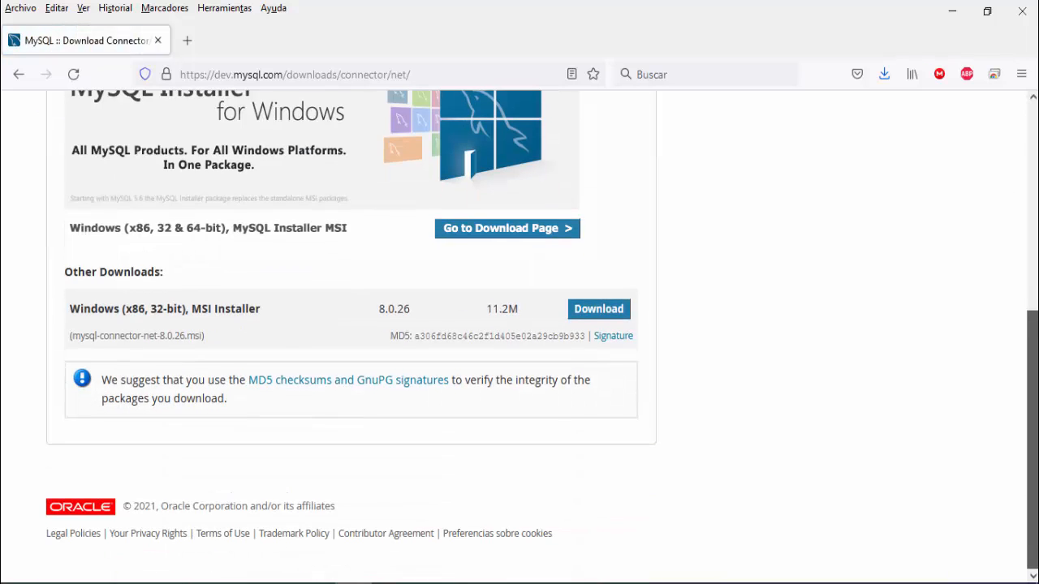
left_click(583, 316)
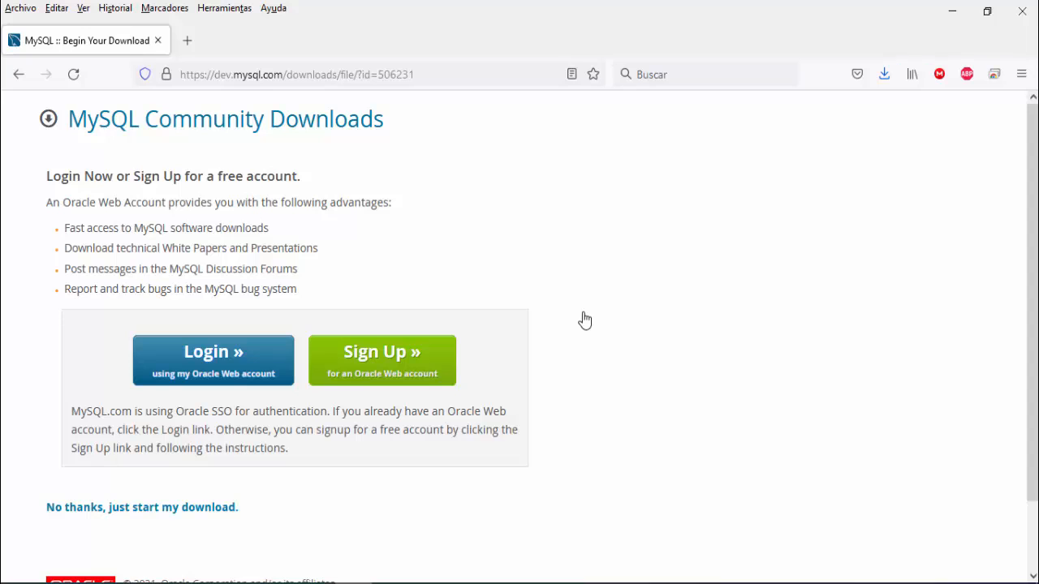
left_click(185, 510)
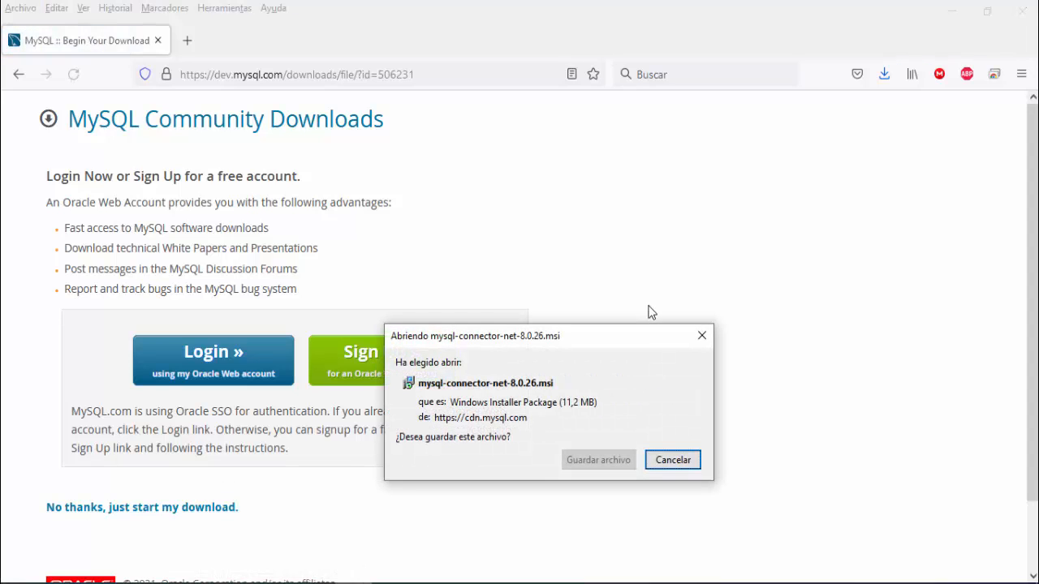
left_click(590, 460)
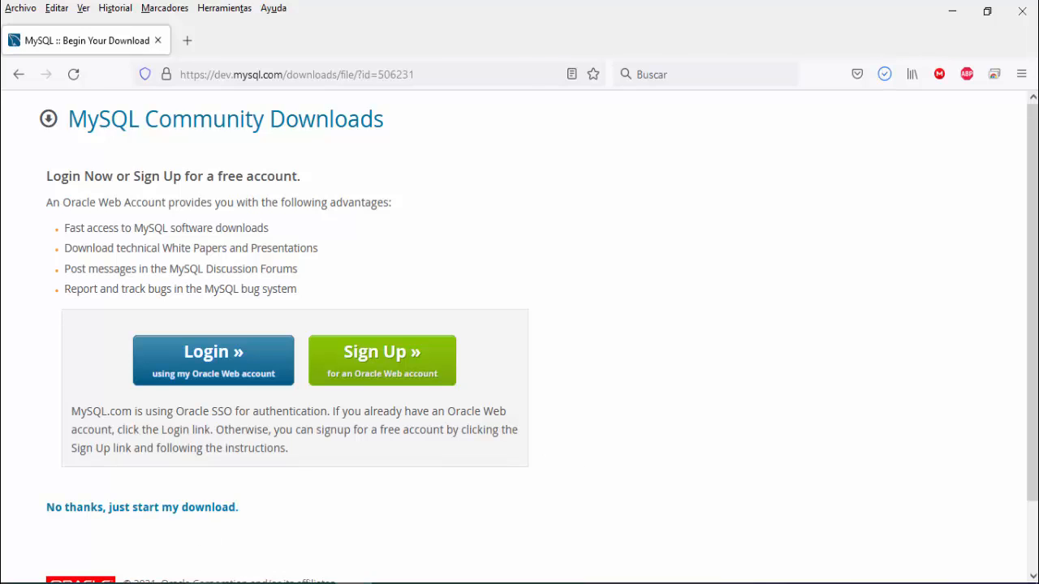
- Switch to File Explorer, run mysql-connector-net-8.0.26 and install MySQL Connector Net with the Typical setup type
left_click(242, 583)
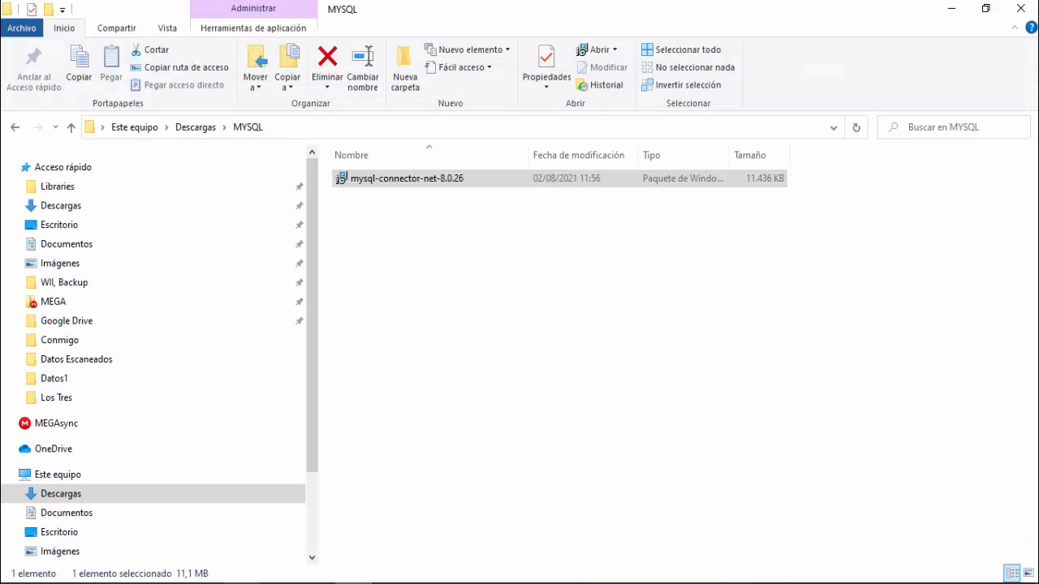
double_click(434, 192)
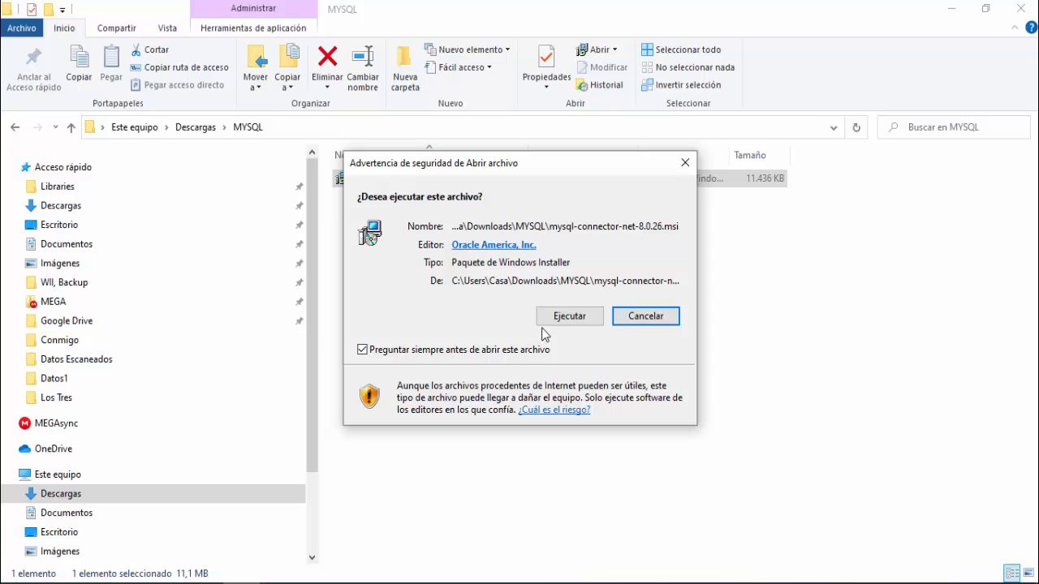
left_click(568, 316)
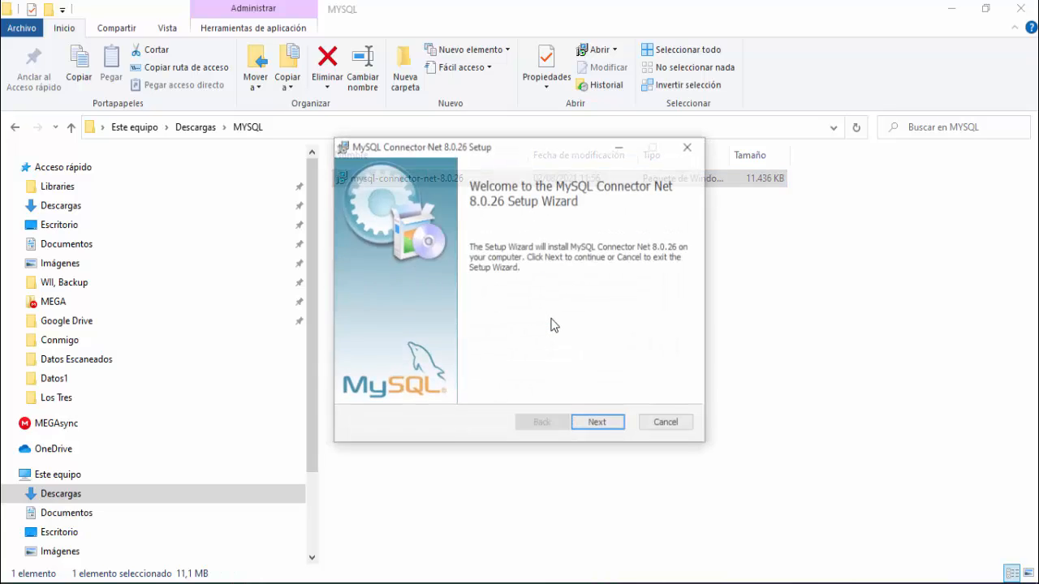
left_click(596, 422)
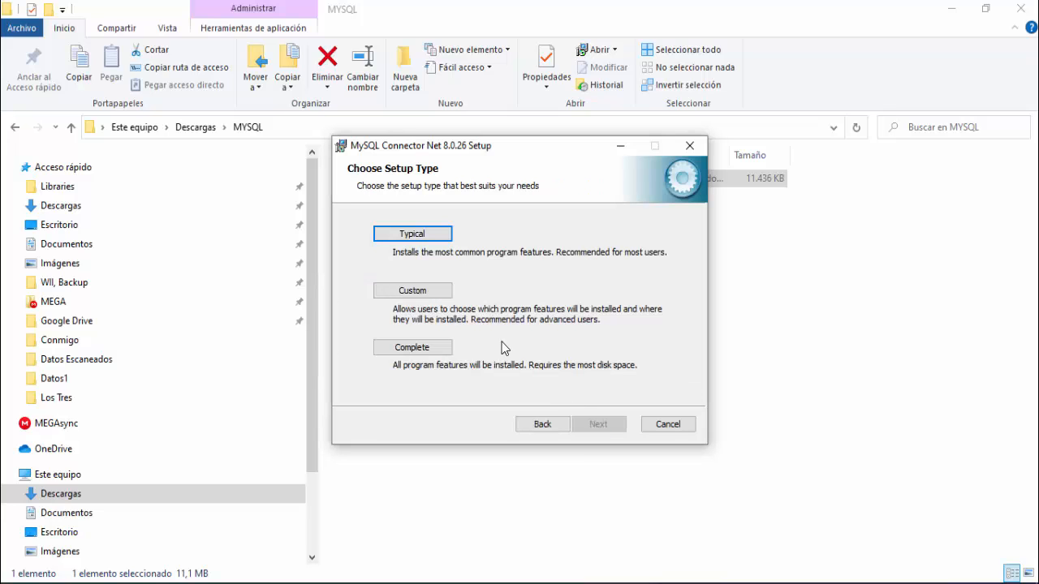
left_click(423, 236)
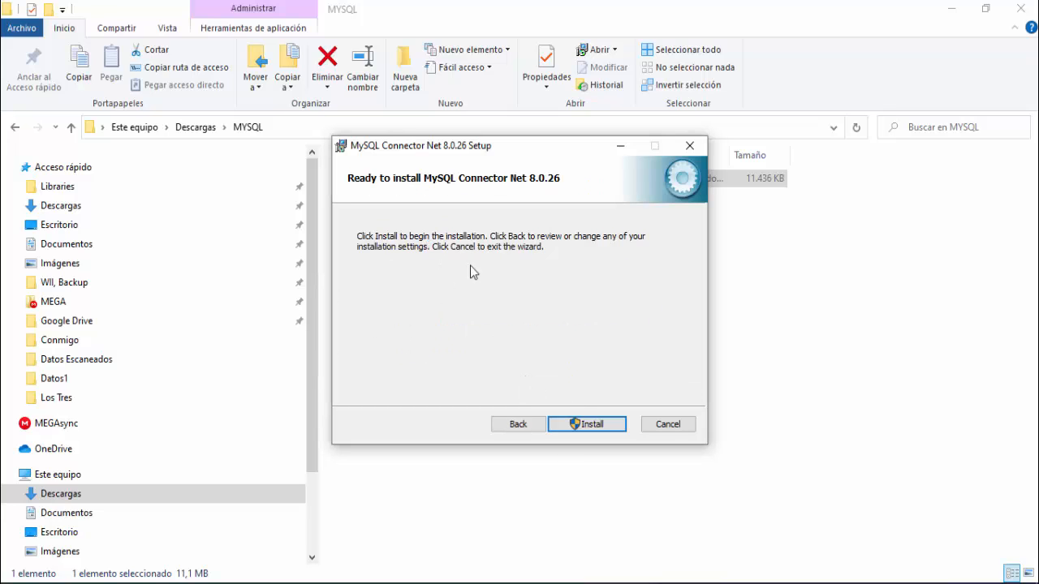
left_click(608, 428)
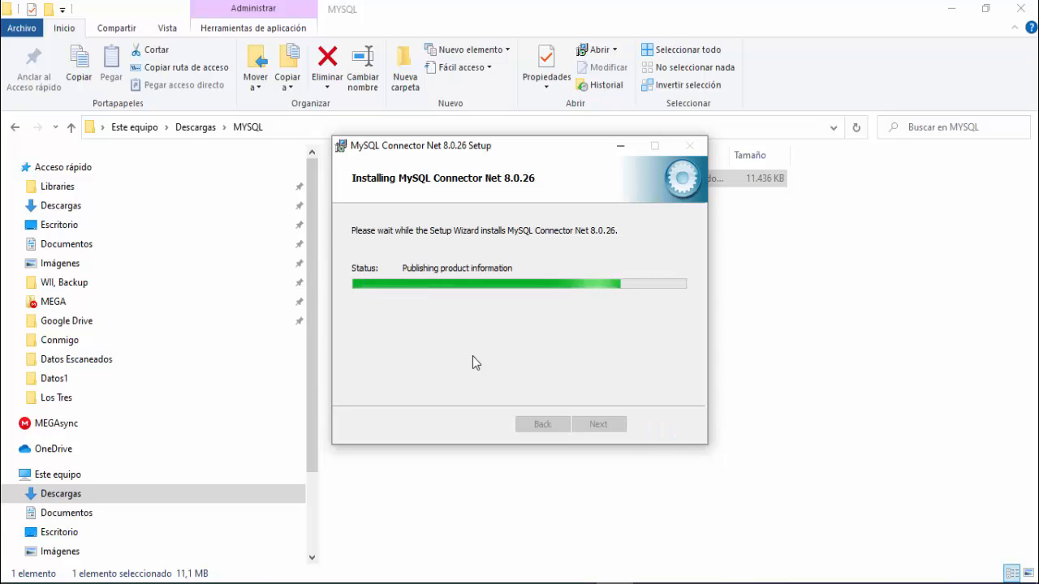
left_click(609, 427)
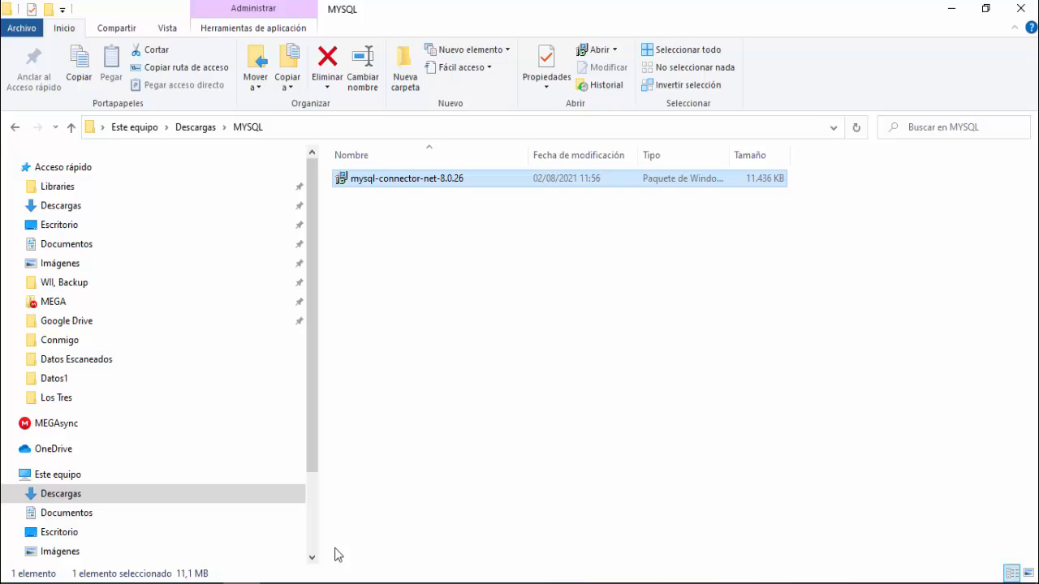
- Switch to Excel and start a data import from a MySQL database in the blank workbook
left_click(278, 583)
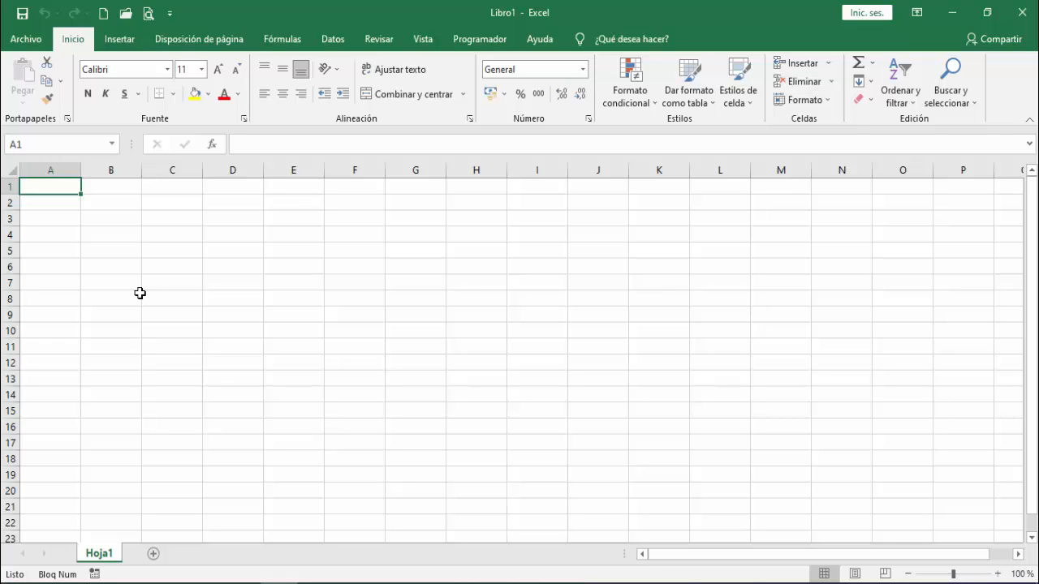
left_click(323, 40)
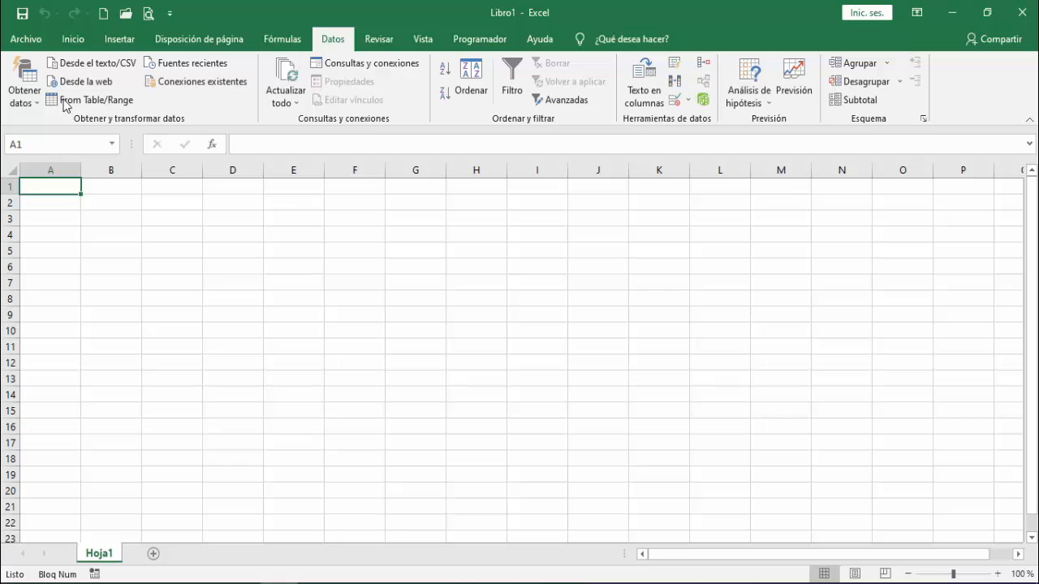
left_click(23, 96)
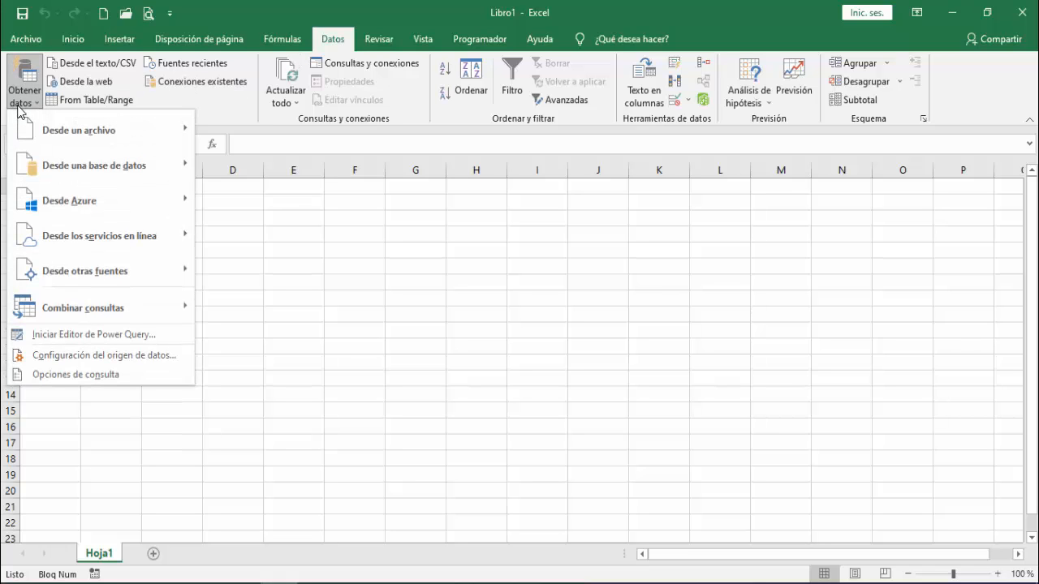
mouse_move(23, 168)
key("Escape")
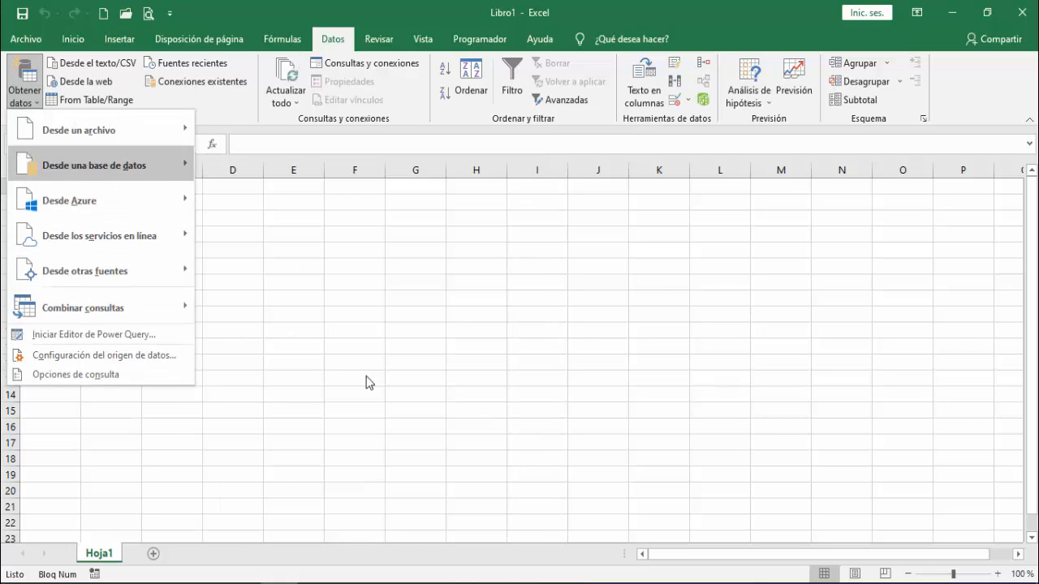
key("Escape")
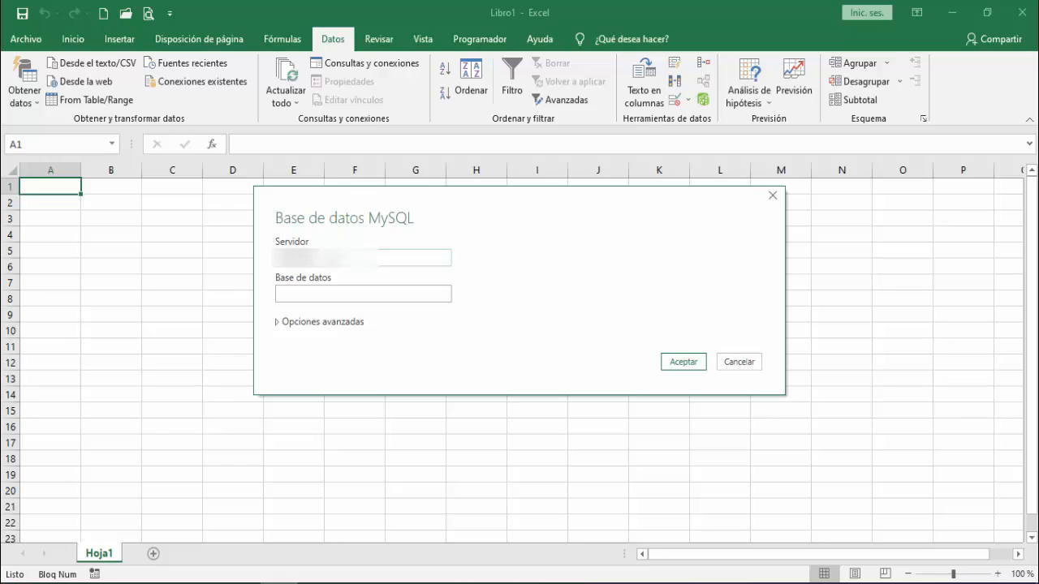
- Enter the MySQL server address with port 3306 and the database name, leaving the advanced options empty, and accept
type(".com")
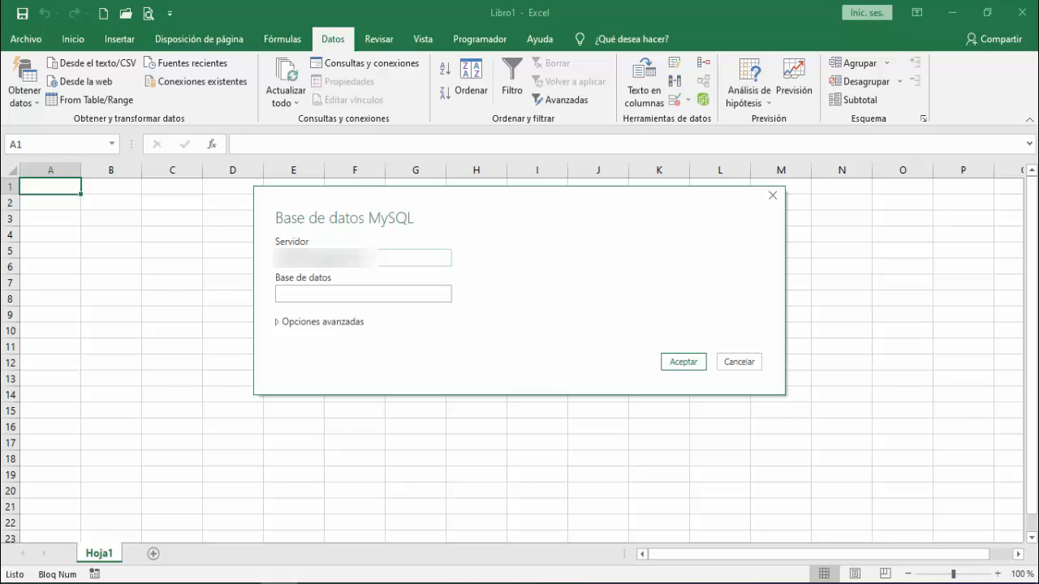
type(":3306")
left_click(367, 299)
type("base")
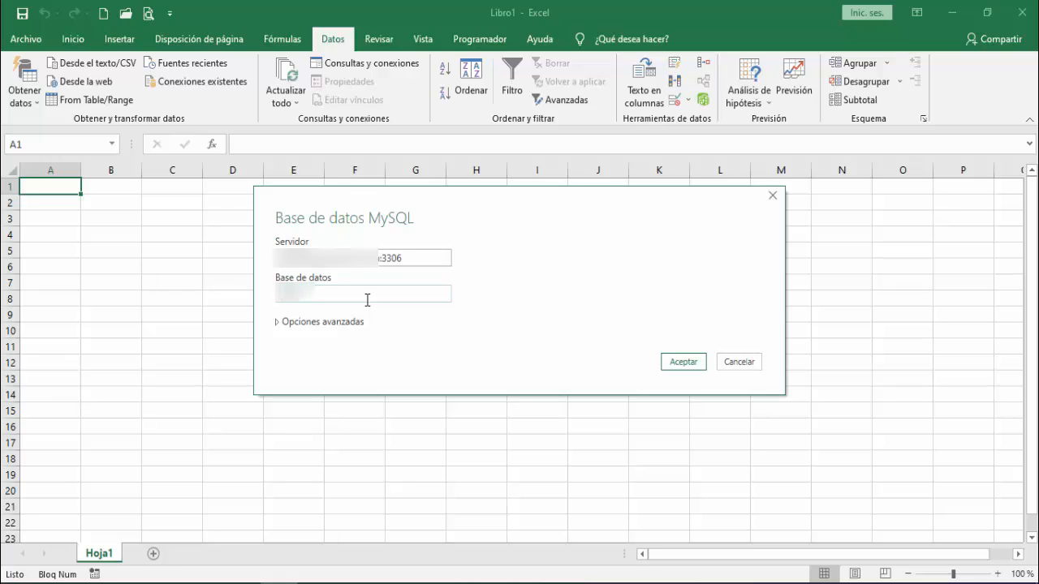
type("da")
left_click(312, 323)
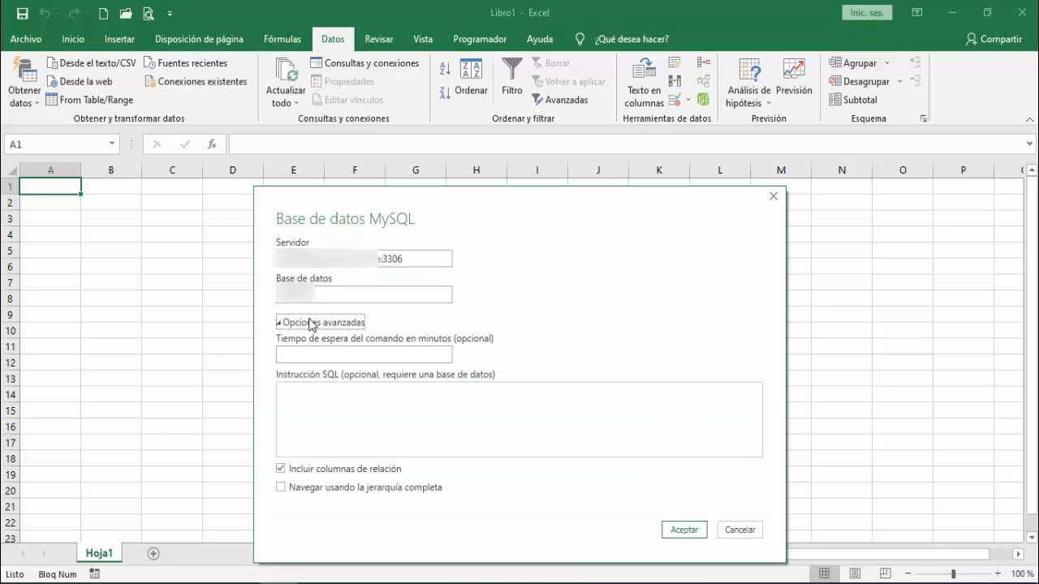
left_click(312, 323)
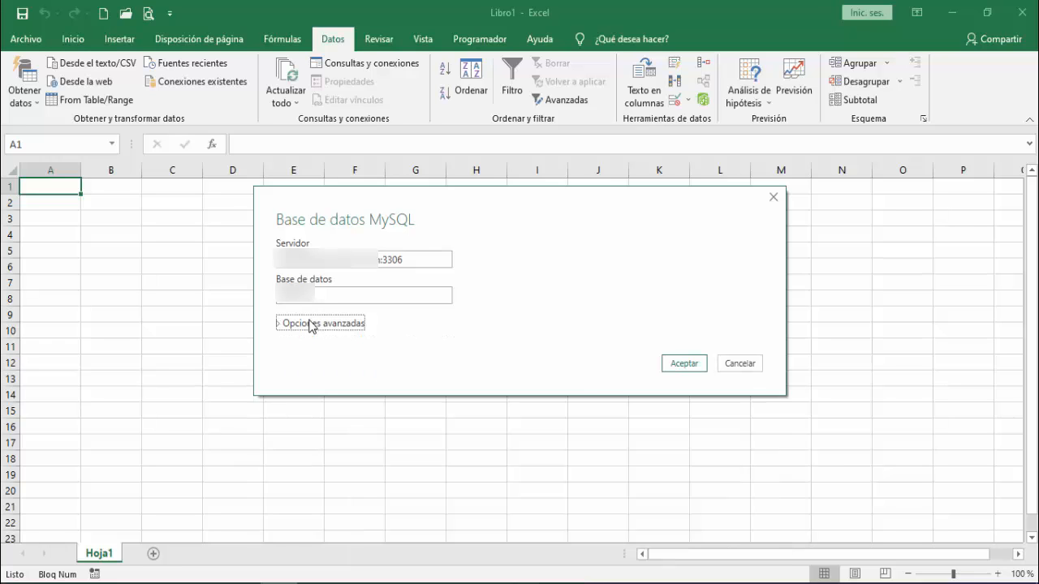
left_click(684, 363)
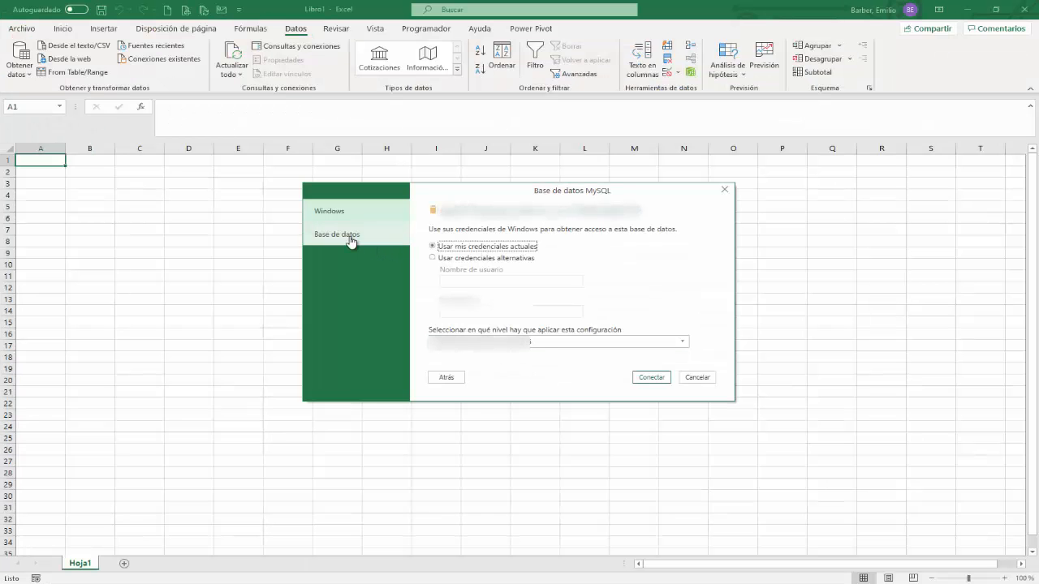
- Connect with database authentication instead of Windows credentials, entering the MySQL user name and account password
left_click(357, 241)
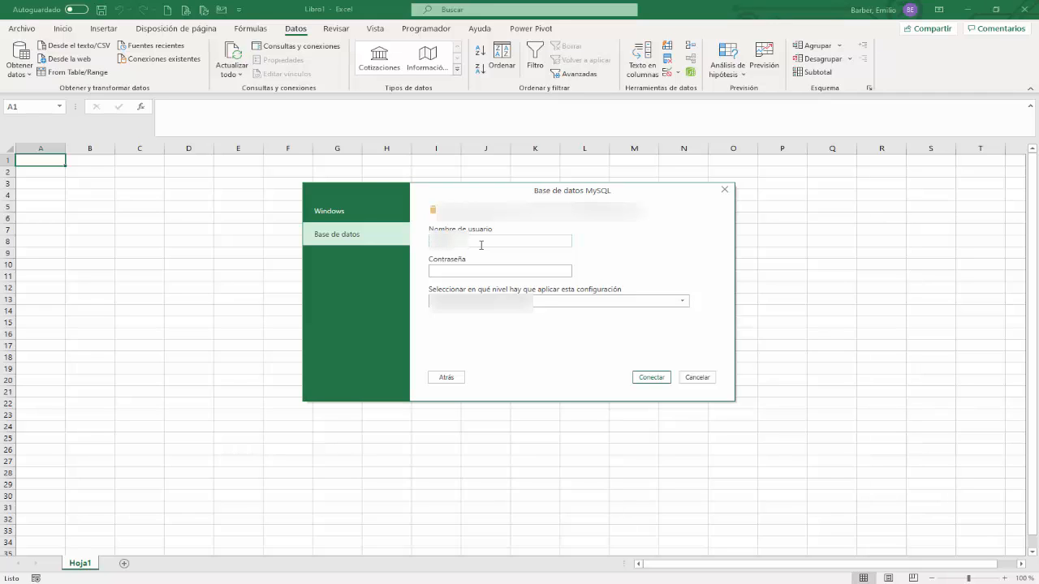
left_click(450, 274)
type("••••")
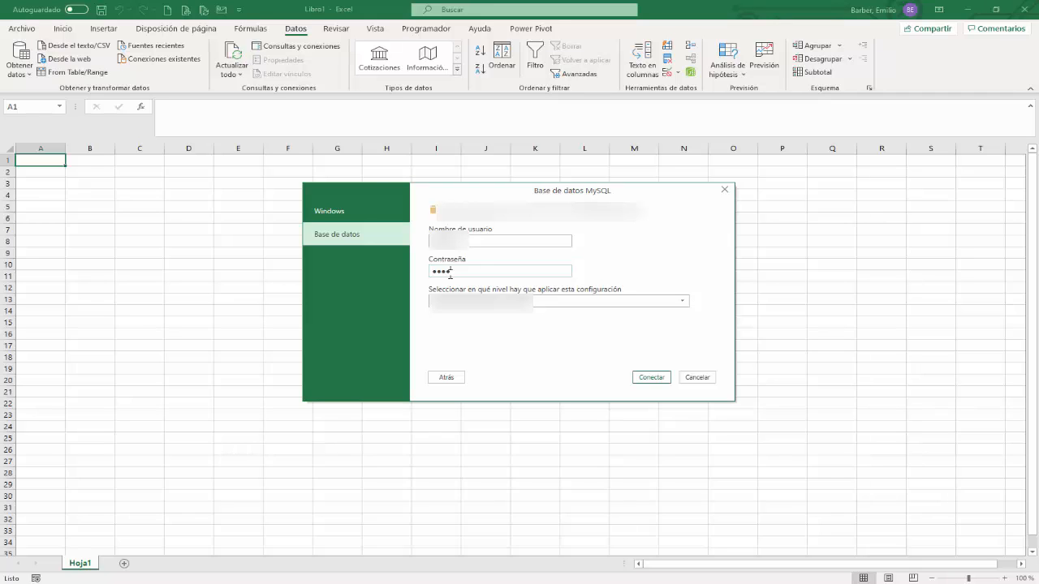
type("••••")
left_click(659, 383)
left_click(581, 326)
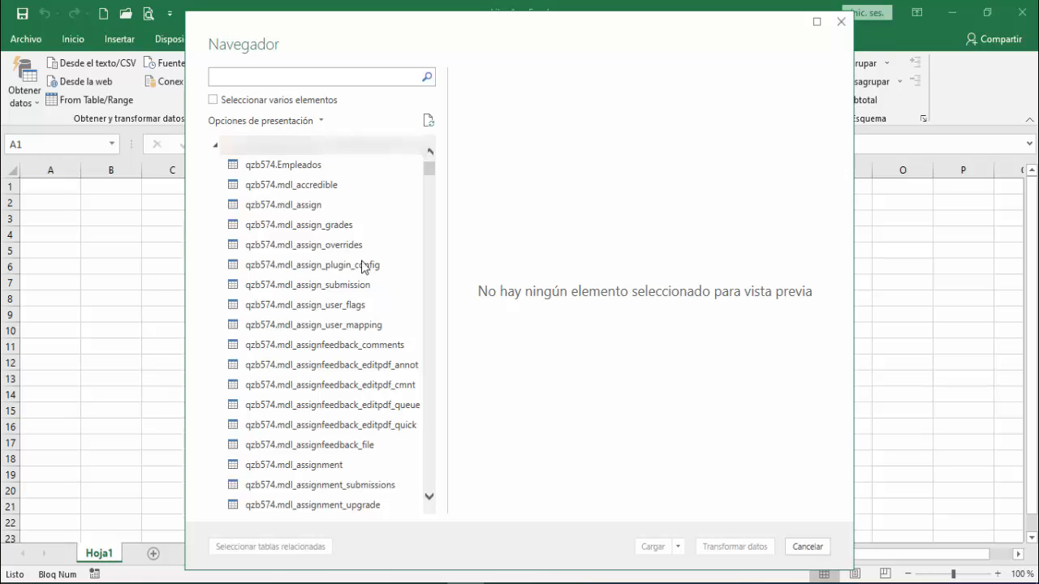
- Load the qzb574.Empleados table from the database into the workbook
left_click(341, 166)
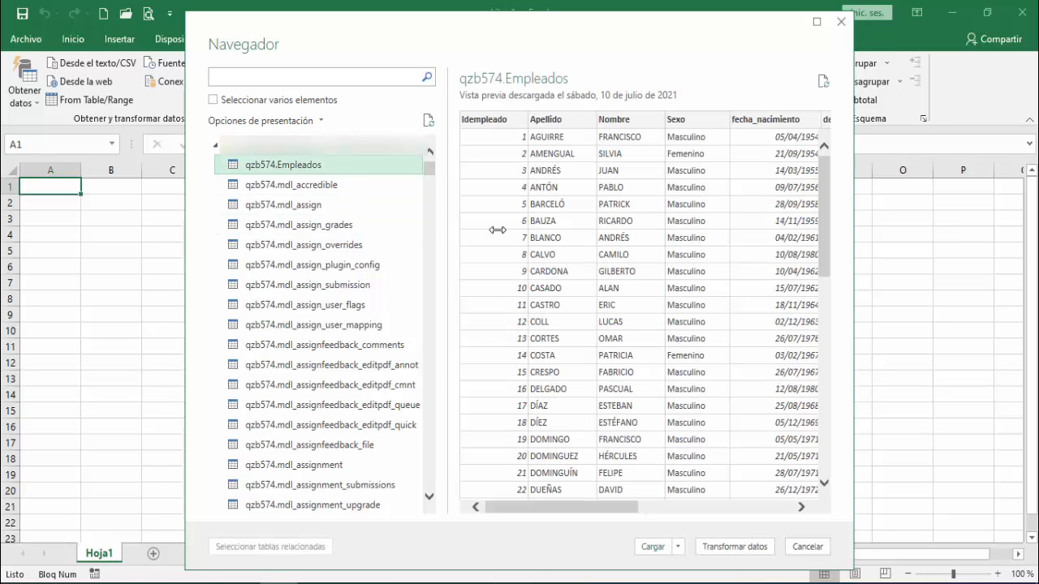
left_click(679, 548)
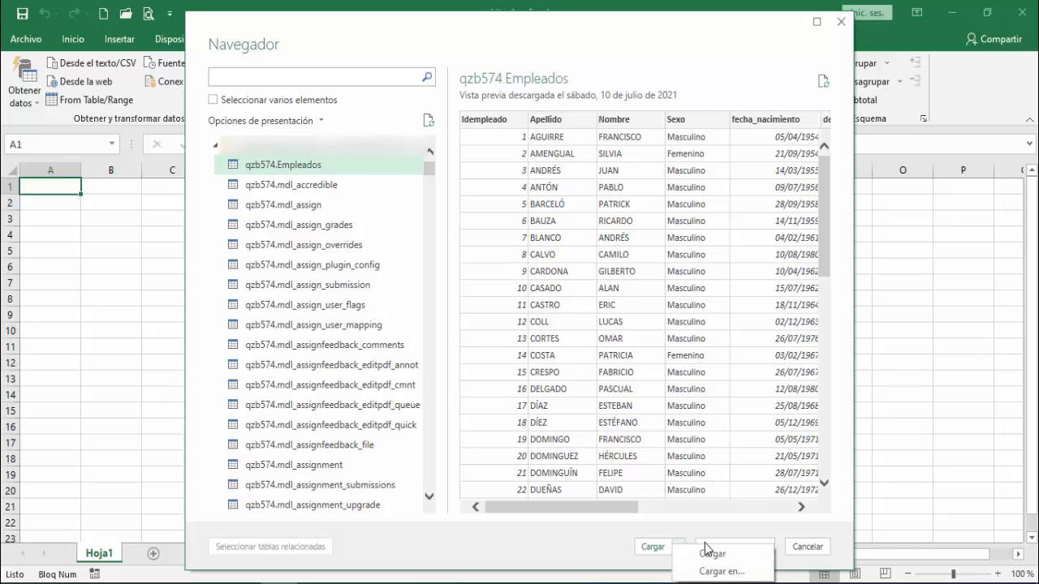
left_click(707, 551)
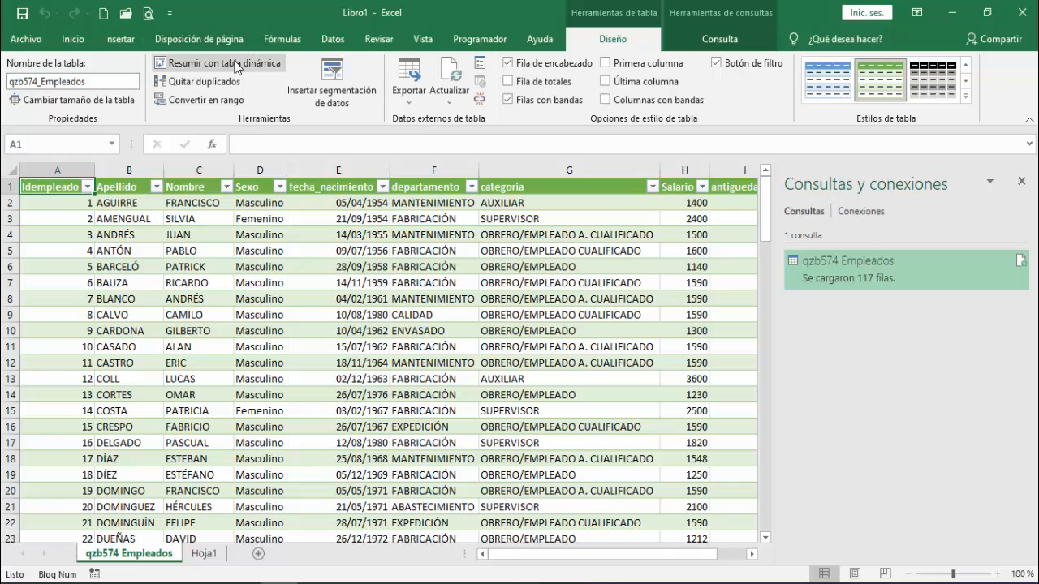
- Summarize the qzb574_Empleados table with a PivotTable on a new worksheet and add departamento to its rows
left_click(236, 68)
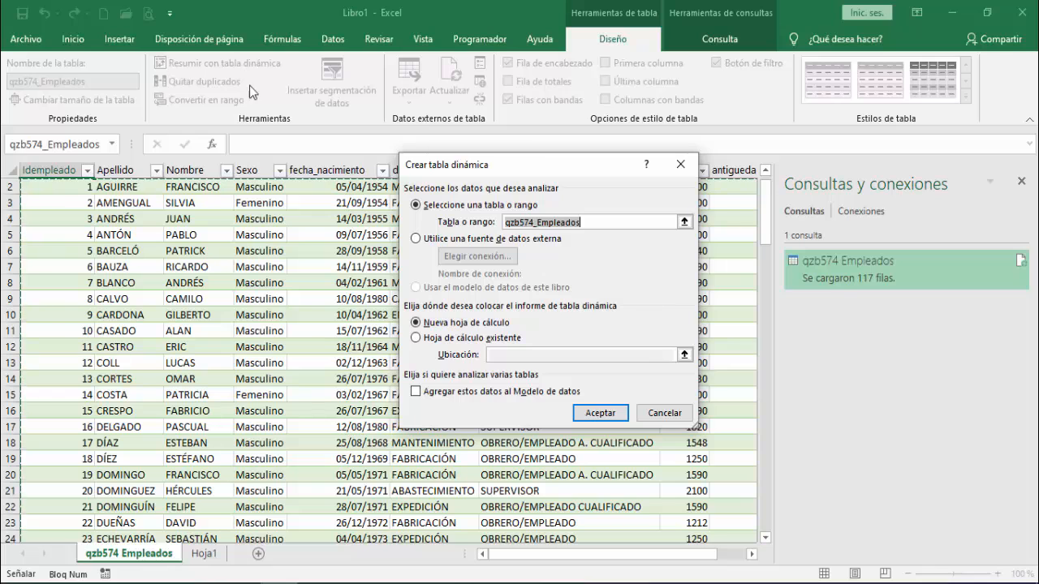
left_click(591, 415)
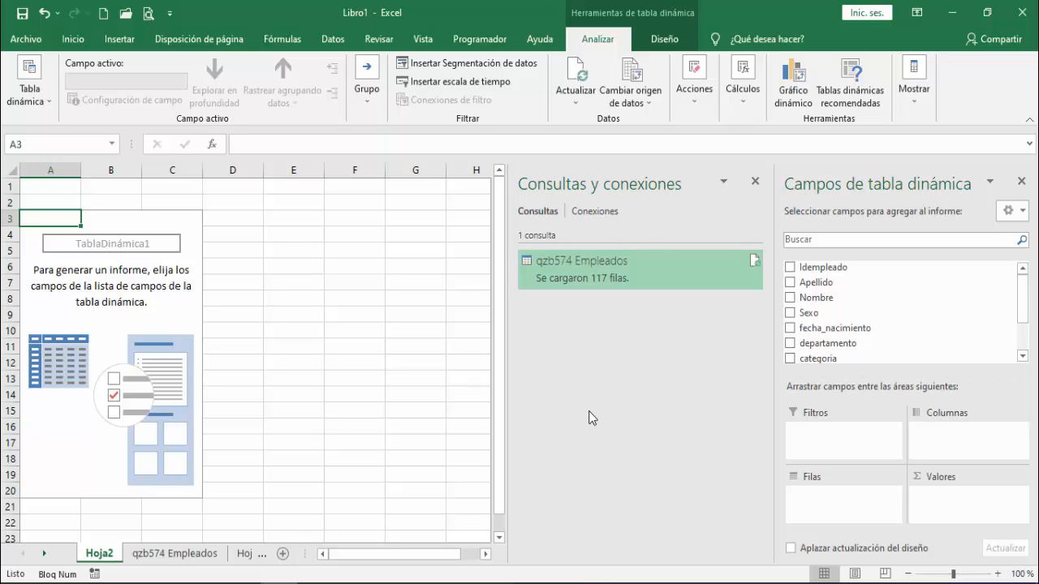
left_click(754, 185)
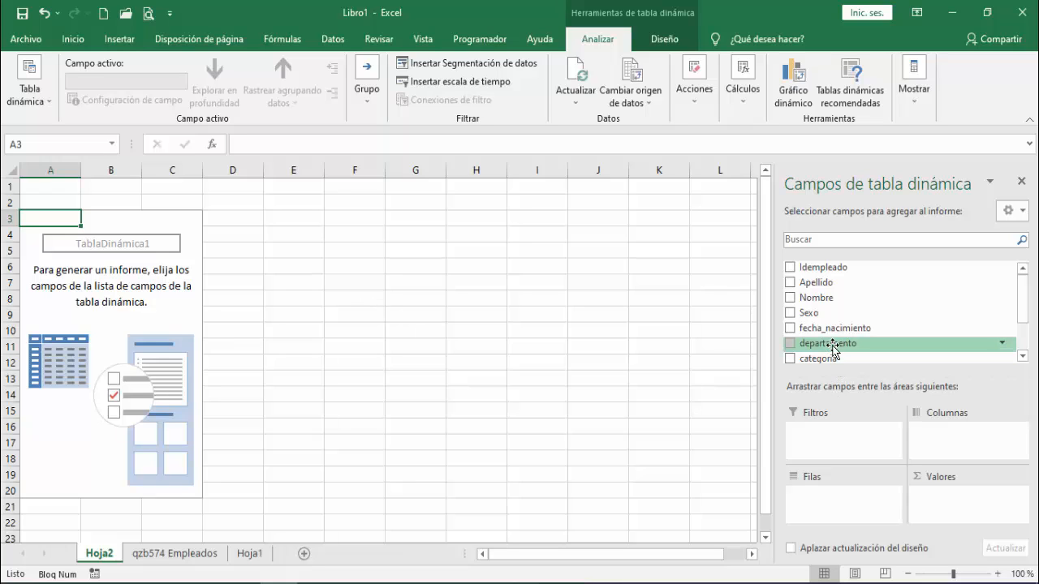
left_click_drag(833, 349, 884, 511)
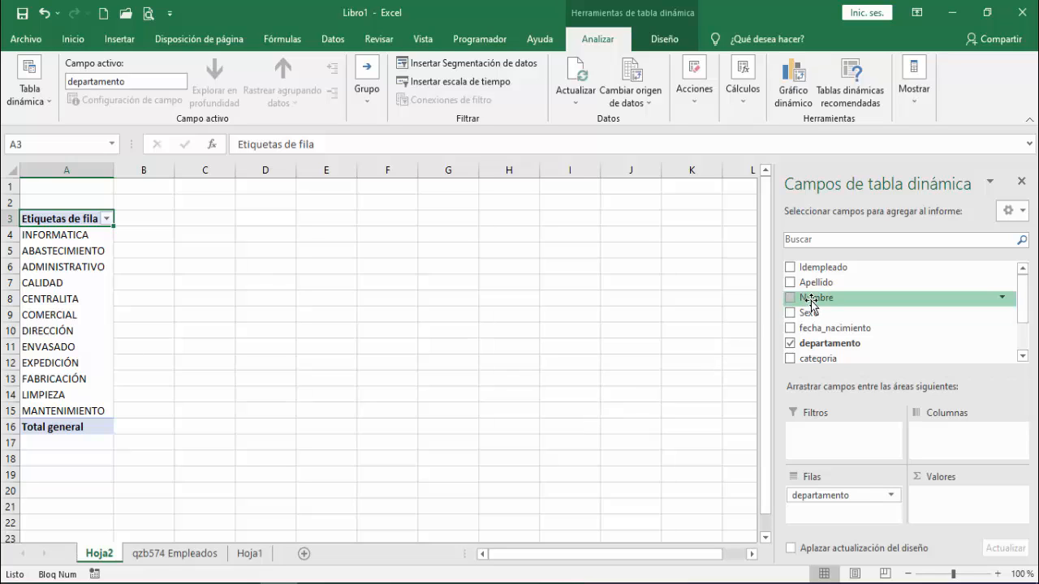
- Add Nombre to the PivotTable's values to count employees per department, and clear all fields from the PivotTable
left_click_drag(811, 302, 917, 499)
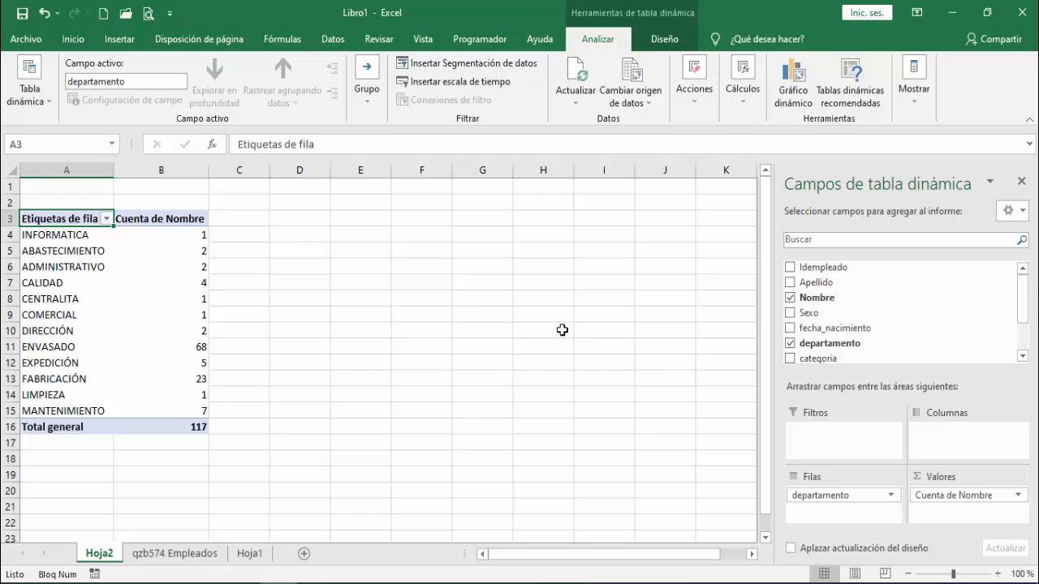
left_click(688, 101)
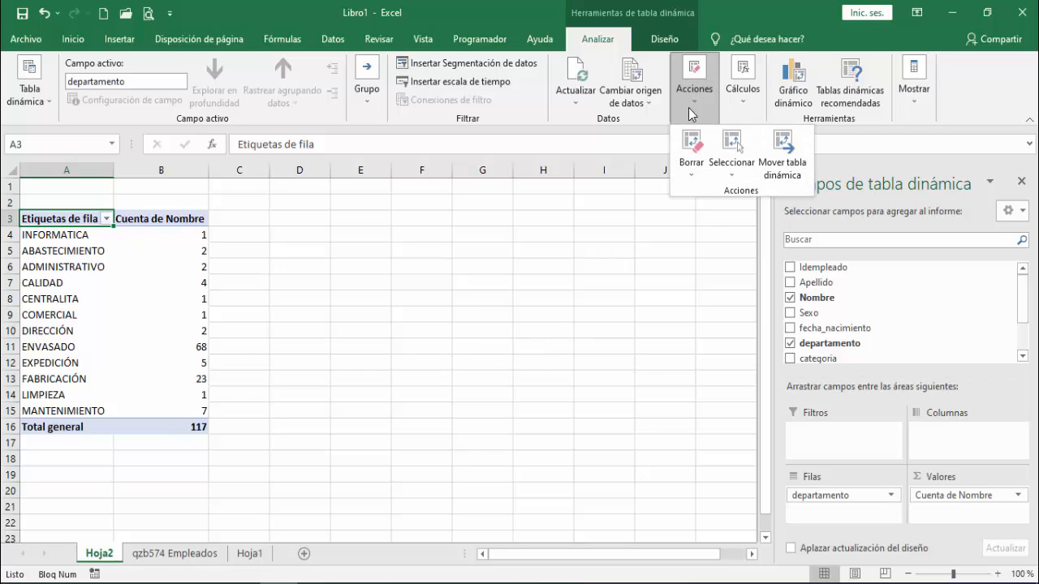
left_click(688, 177)
left_click(699, 192)
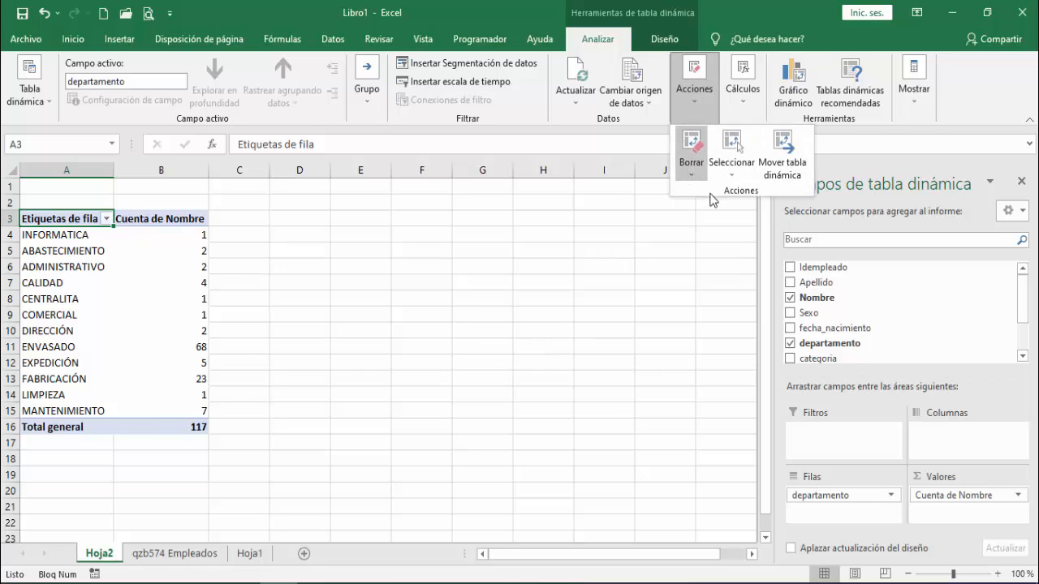
left_click(475, 338)
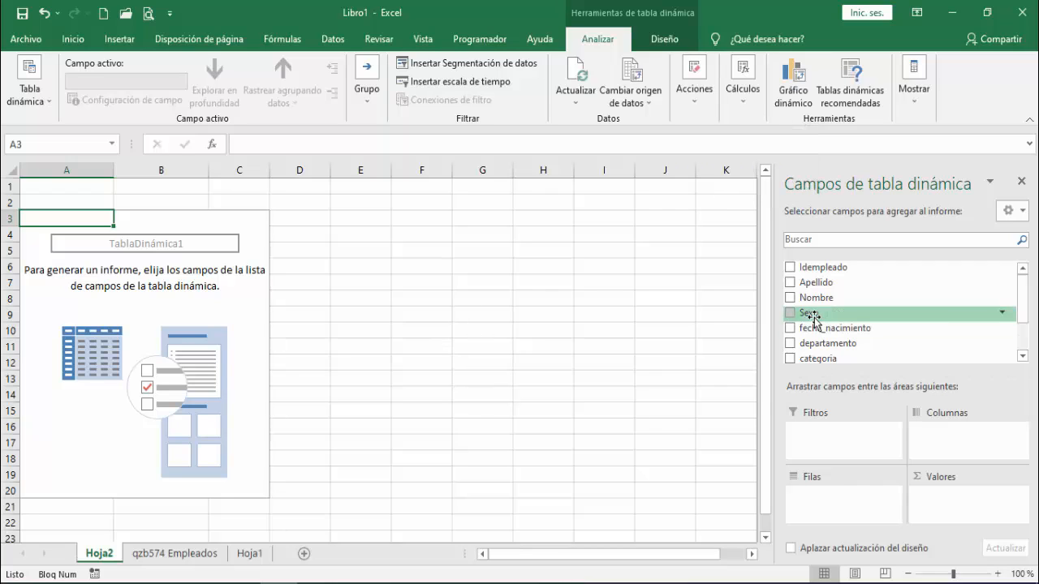
- Build the Hoja2 PivotTable with Sexo in the rows and Salario in the values
left_click_drag(810, 313, 813, 506)
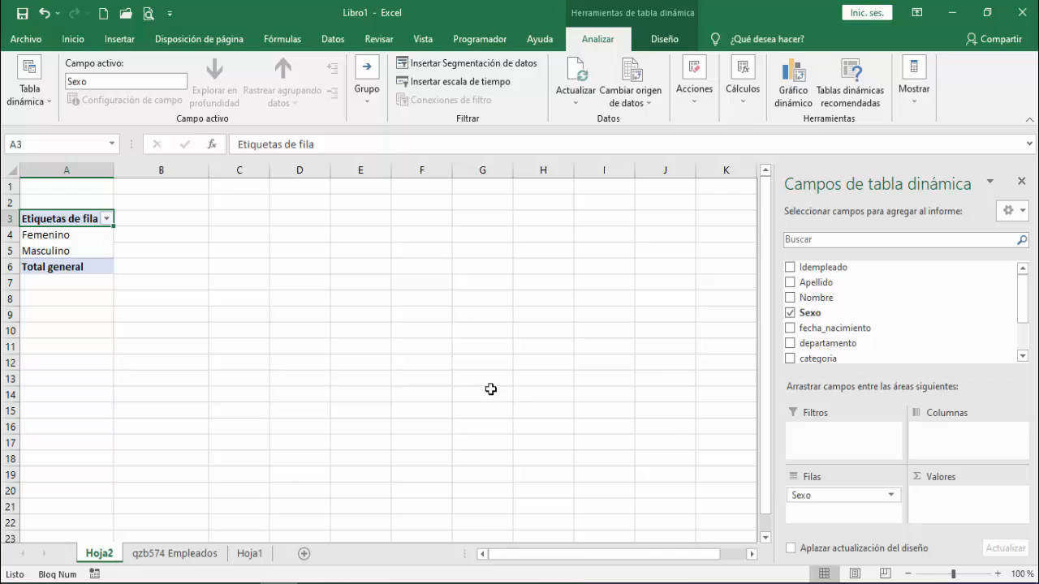
left_click(1026, 357)
left_click_drag(808, 335, 970, 497)
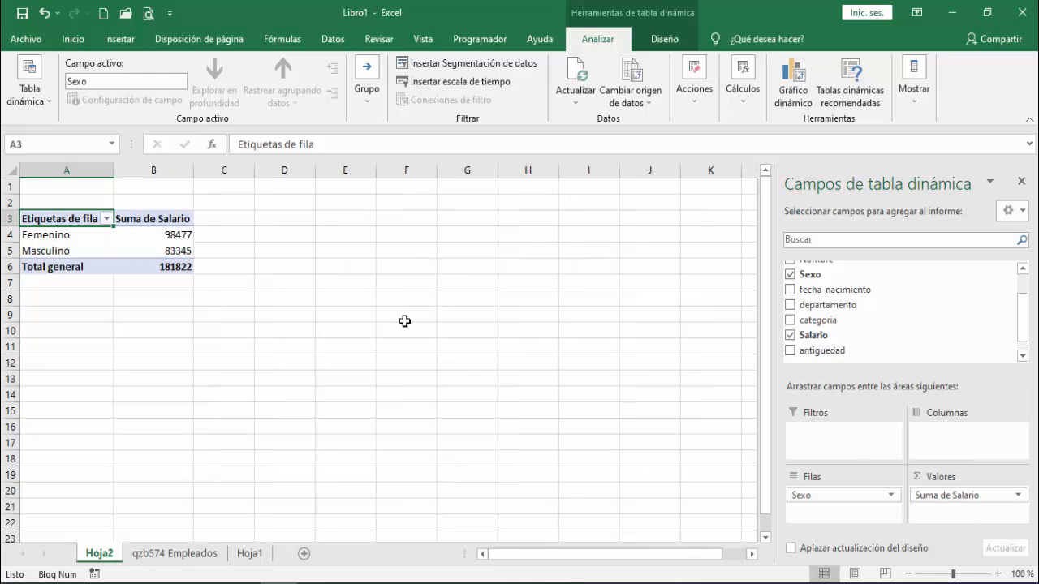
- Summarize the Hoja2 PivotTable's Salario field by Promedio and give it the Moneda number format with two decimals and €
left_click(1006, 501)
left_click(949, 477)
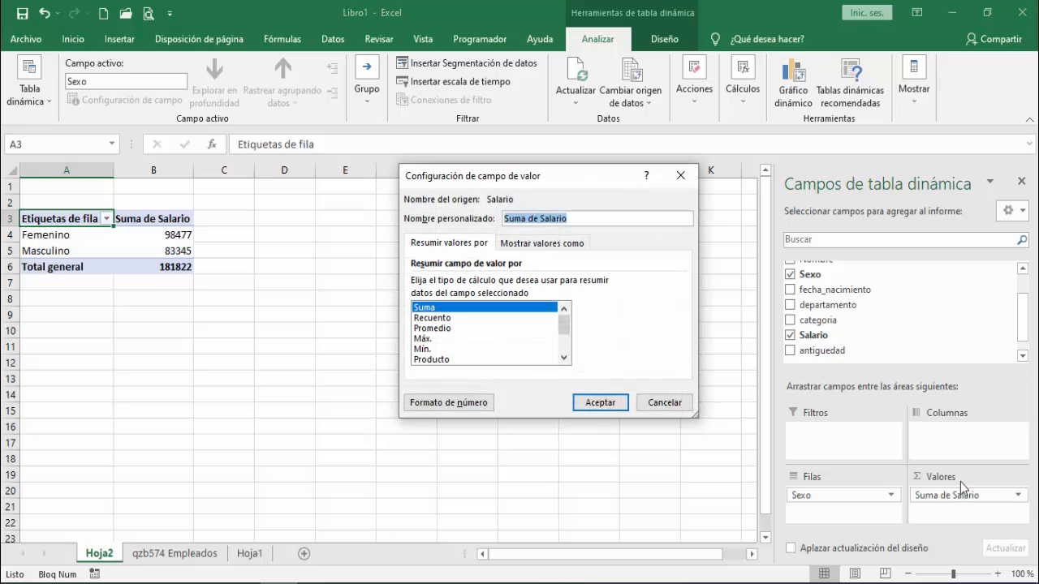
left_click(454, 329)
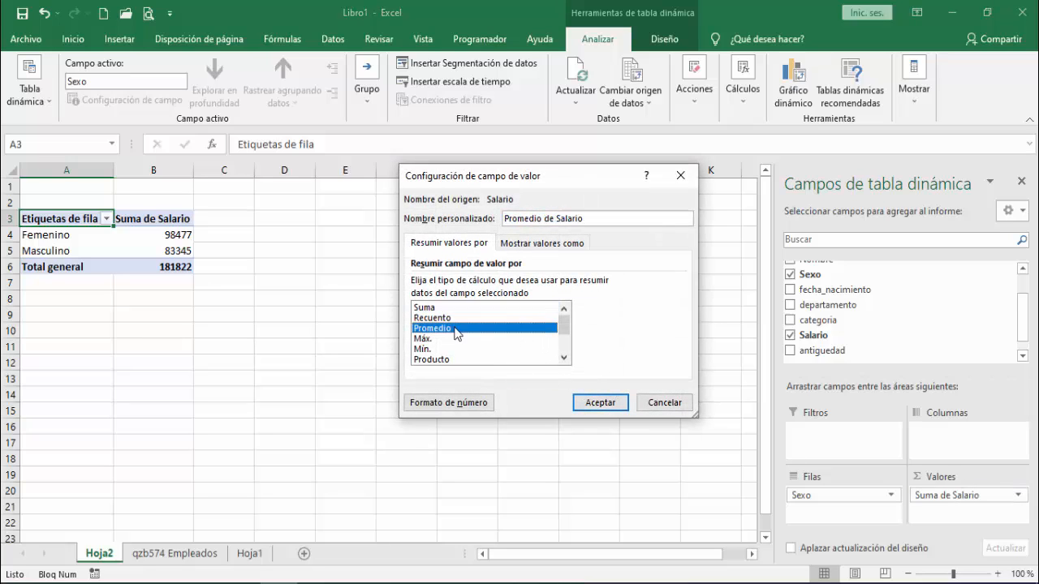
left_click(442, 404)
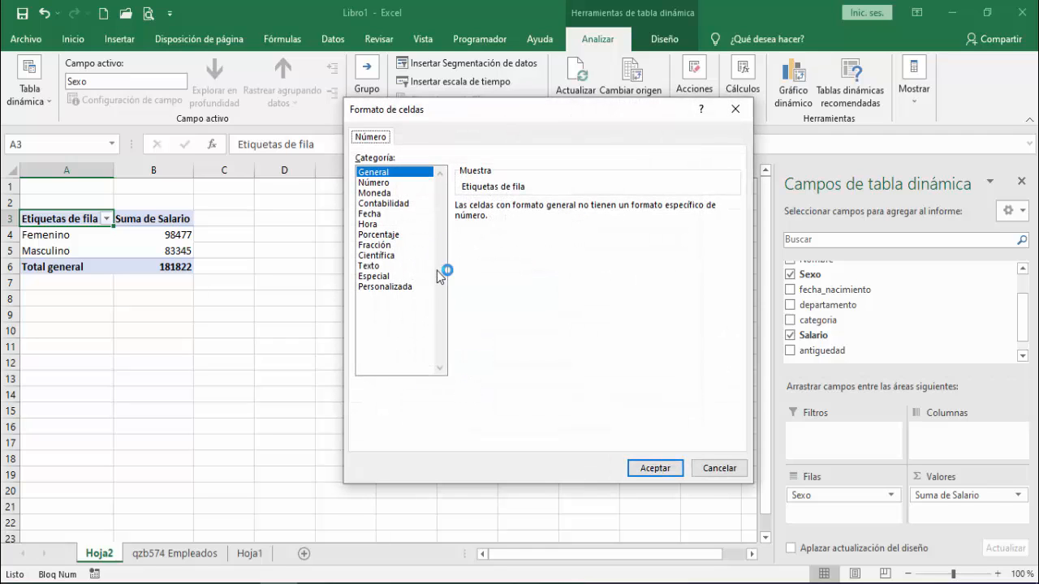
left_click(393, 194)
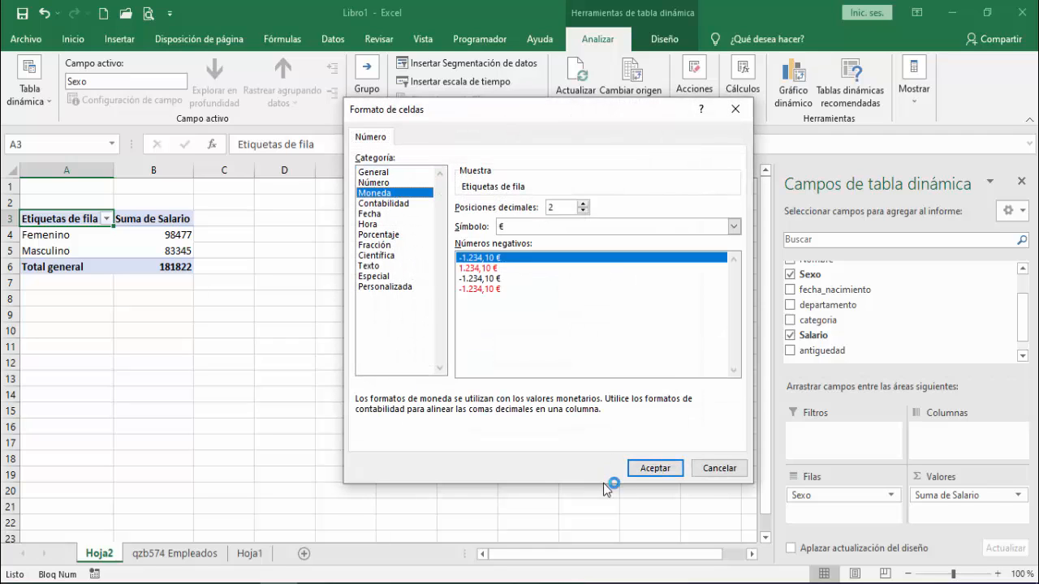
left_click(654, 469)
left_click(600, 402)
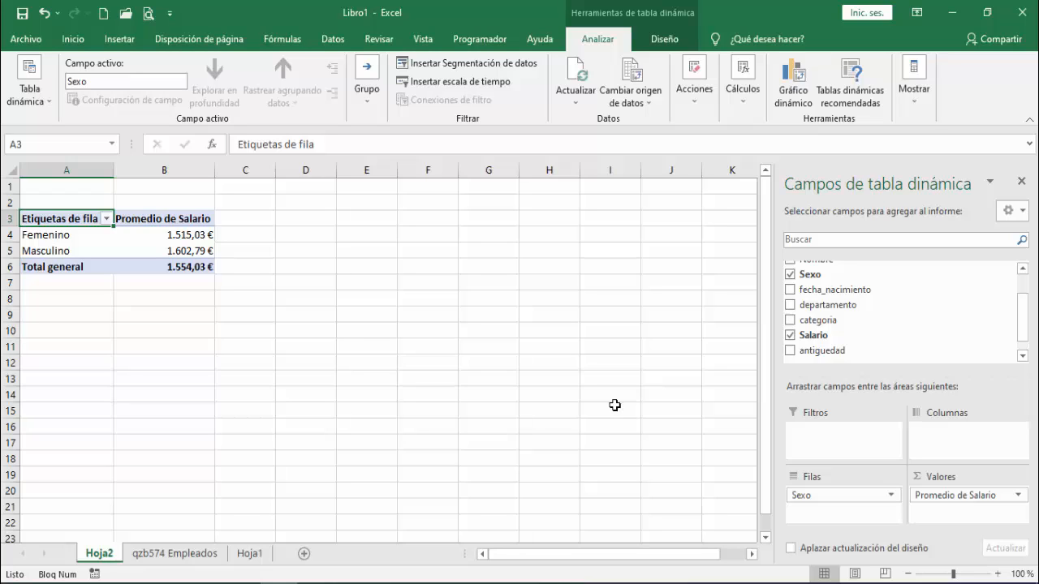
- Export the connection file of the query on the qzb574 Empleados sheet, saving it under the name Empleados
left_click(175, 553)
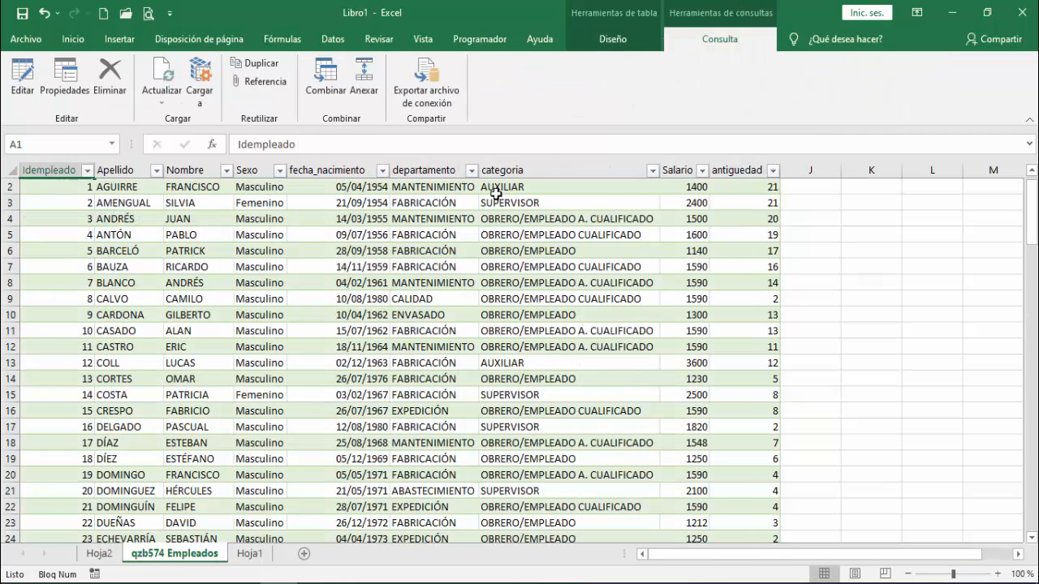
left_click(297, 222)
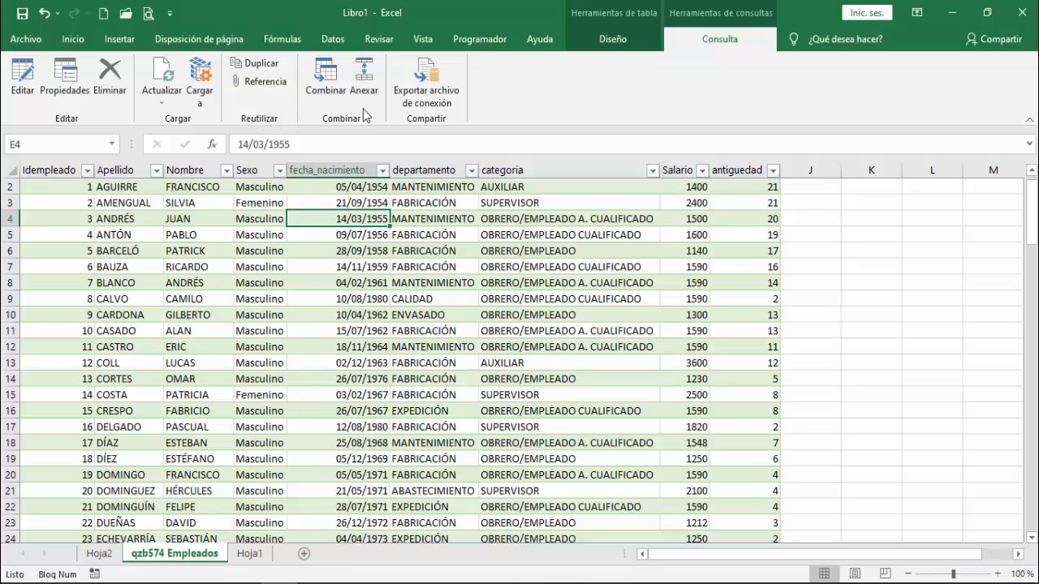
left_click(426, 91)
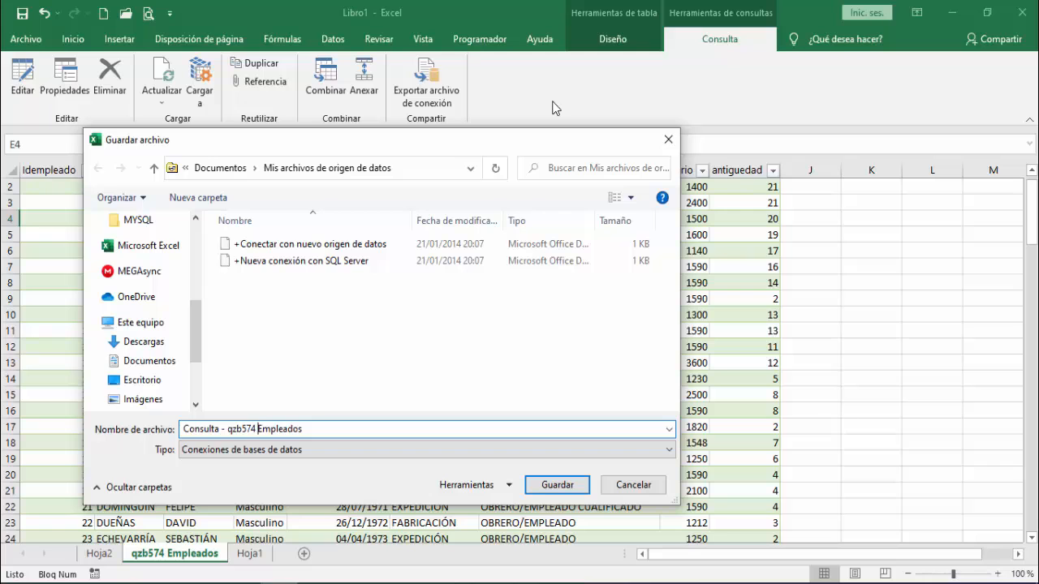
key("BackSpace")
key("BackSpace")
key("BackSpace")
key("BackSpace")
key("BackSpace")
key("BackSpace")
key("BackSpace")
key("BackSpace")
key("BackSpace")
key("BackSpace")
key("BackSpace")
key("BackSpace")
key("BackSpace")
key("BackSpace")
key("BackSpace")
key("BackSpace")
key("BackSpace")
key("BackSpace")
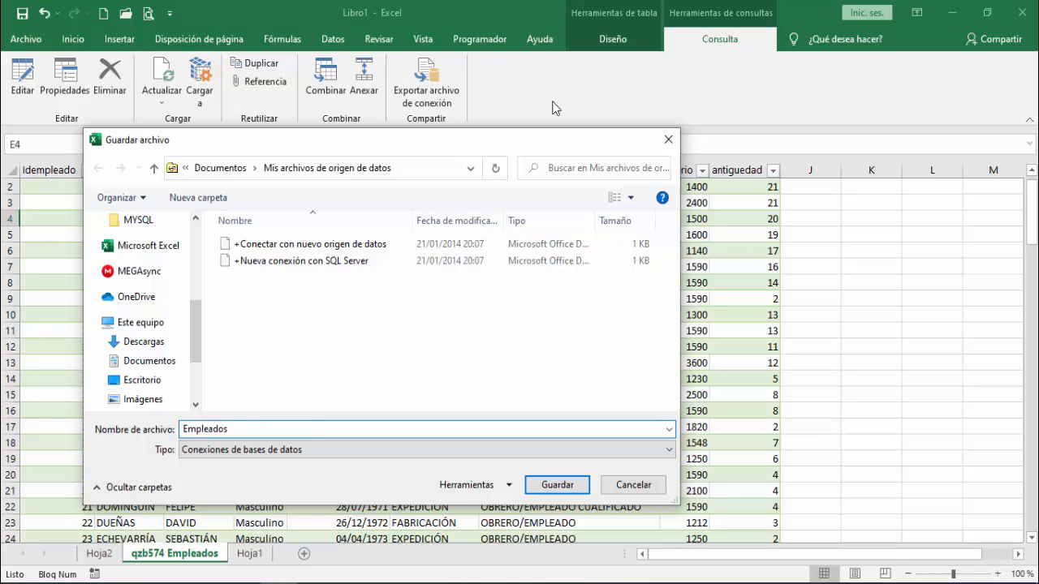
left_click(556, 489)
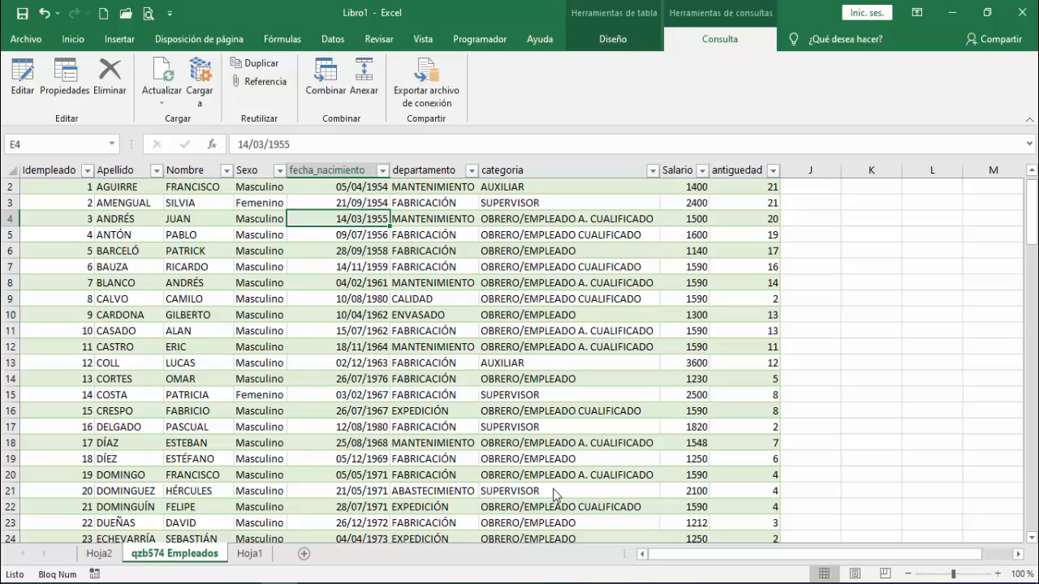
- Create a PivotTable at cell A1 of Hoja1 from the external connection Consulta - qzb574 Empleados in this workbook
left_click(246, 554)
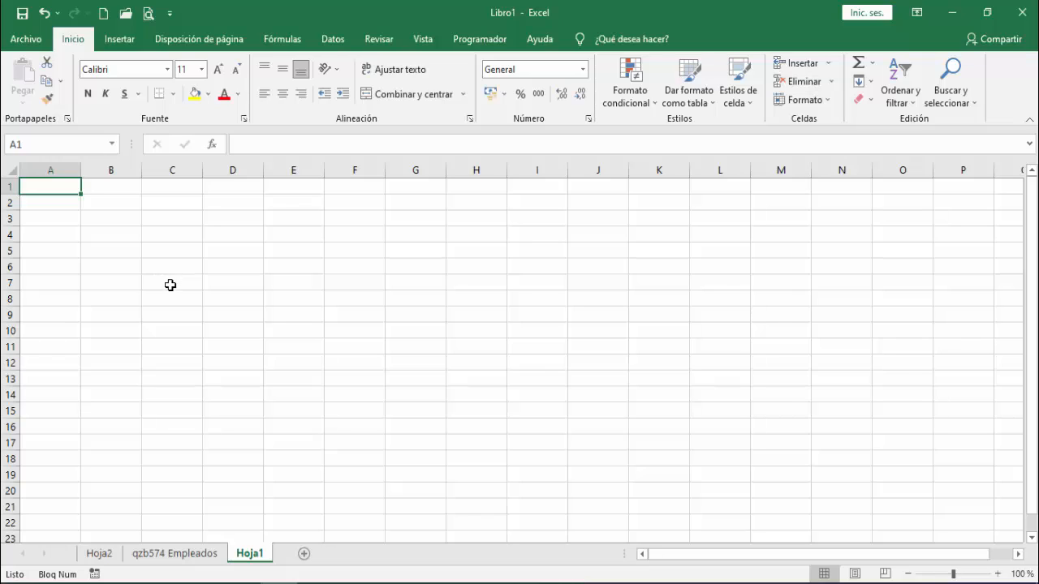
left_click(121, 43)
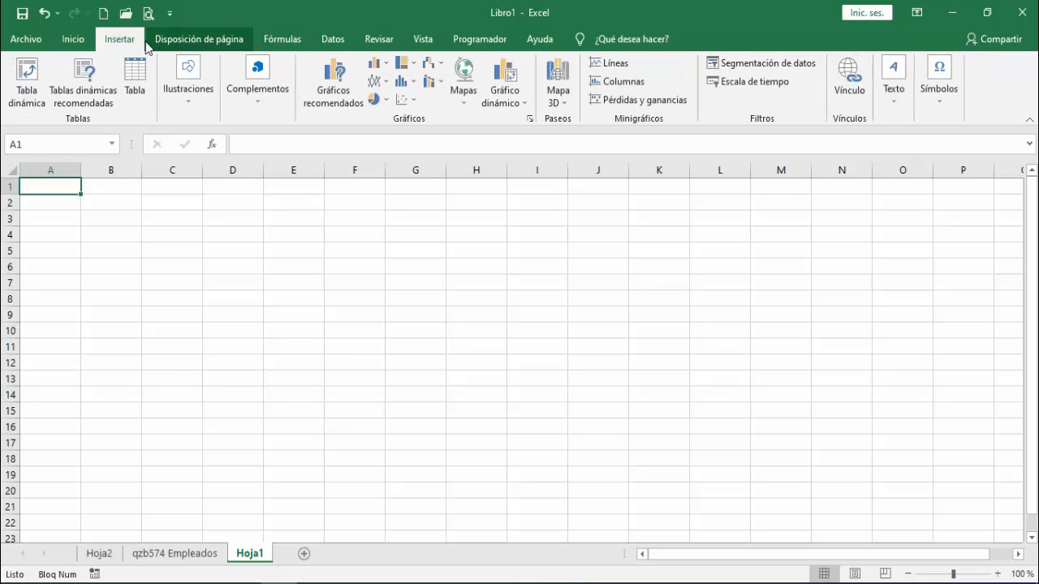
left_click(27, 81)
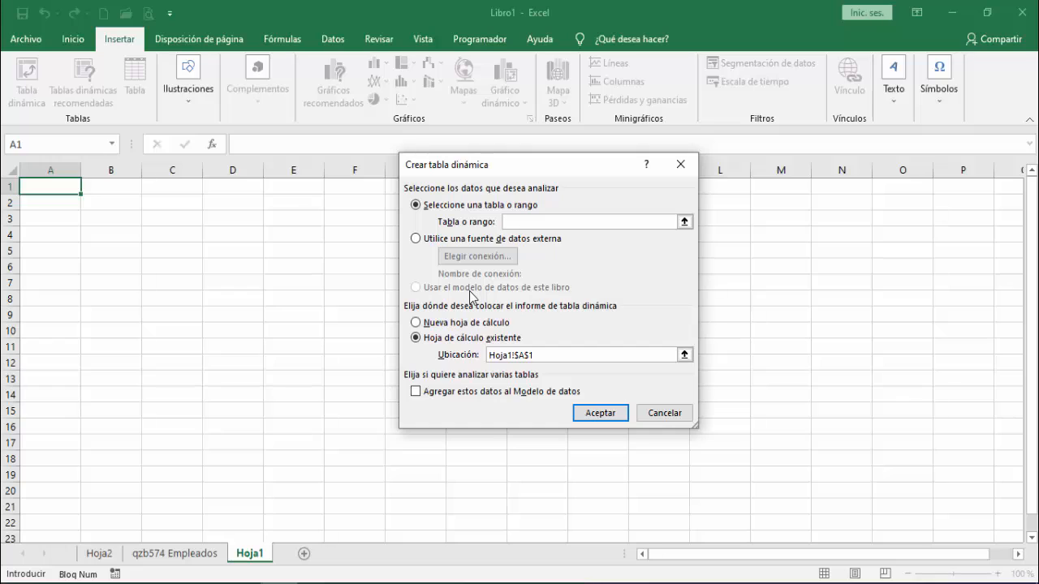
left_click(432, 239)
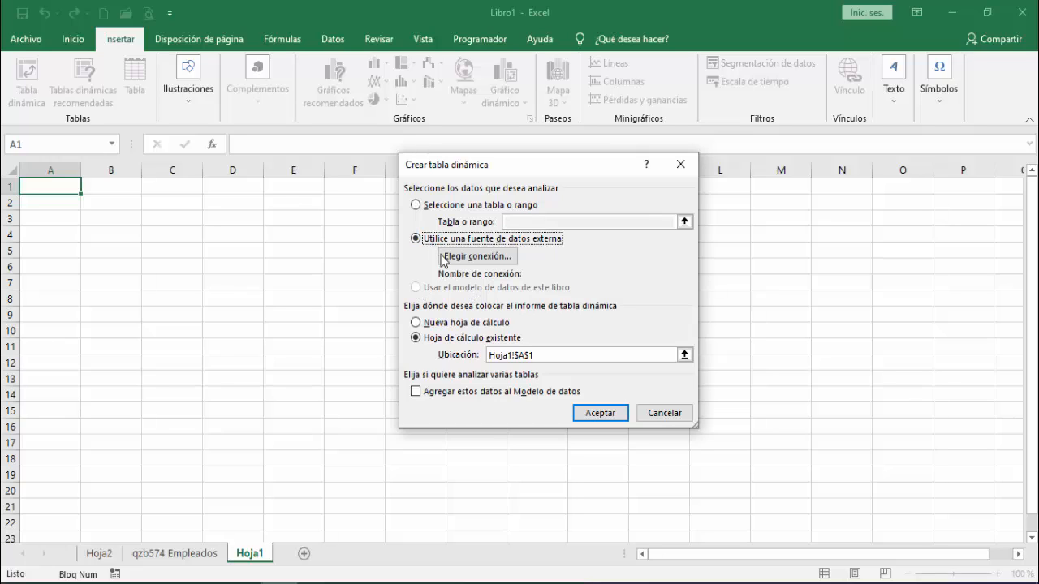
left_click(486, 259)
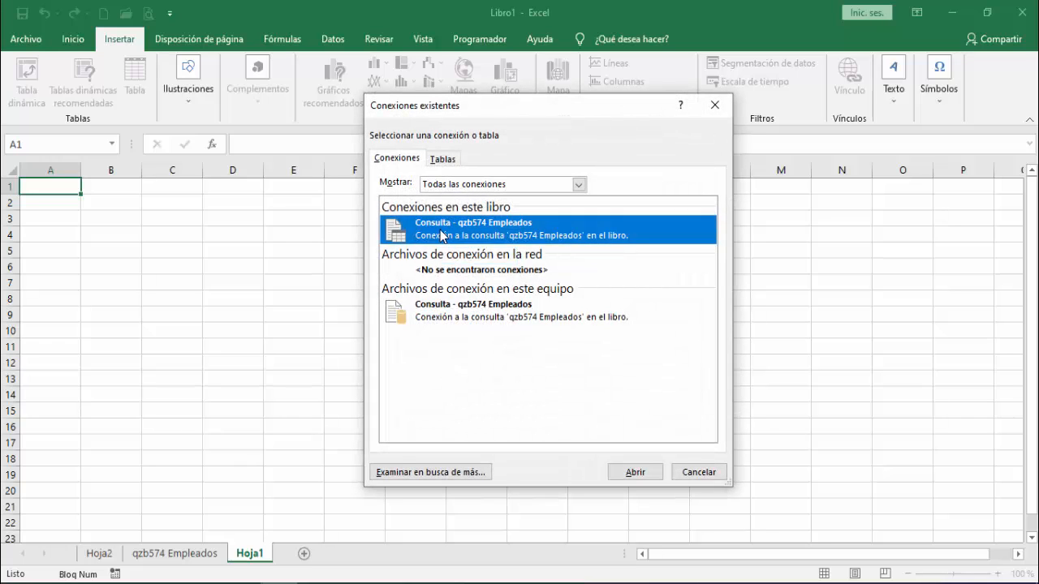
double_click(517, 235)
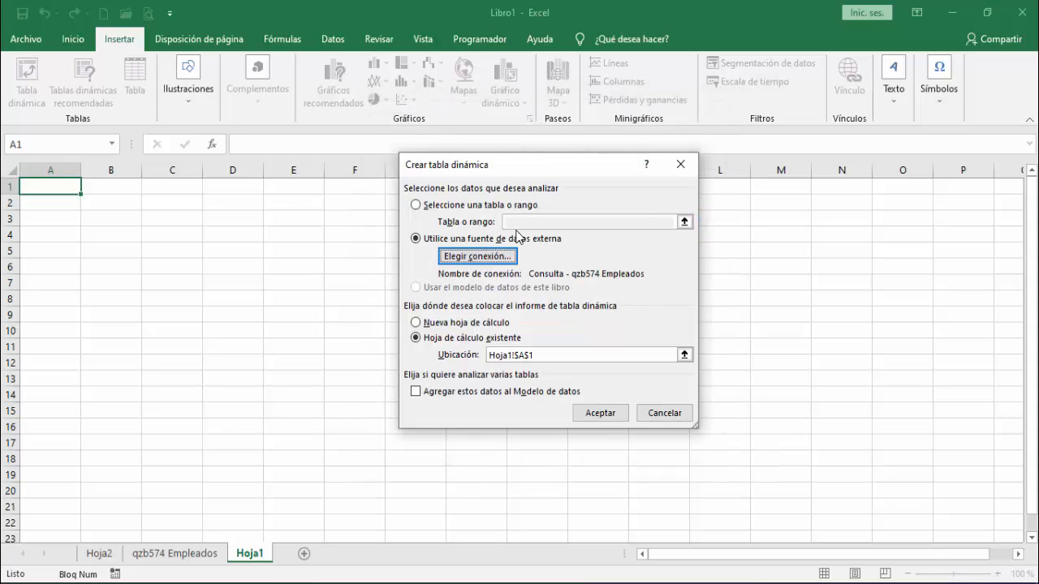
left_click(589, 414)
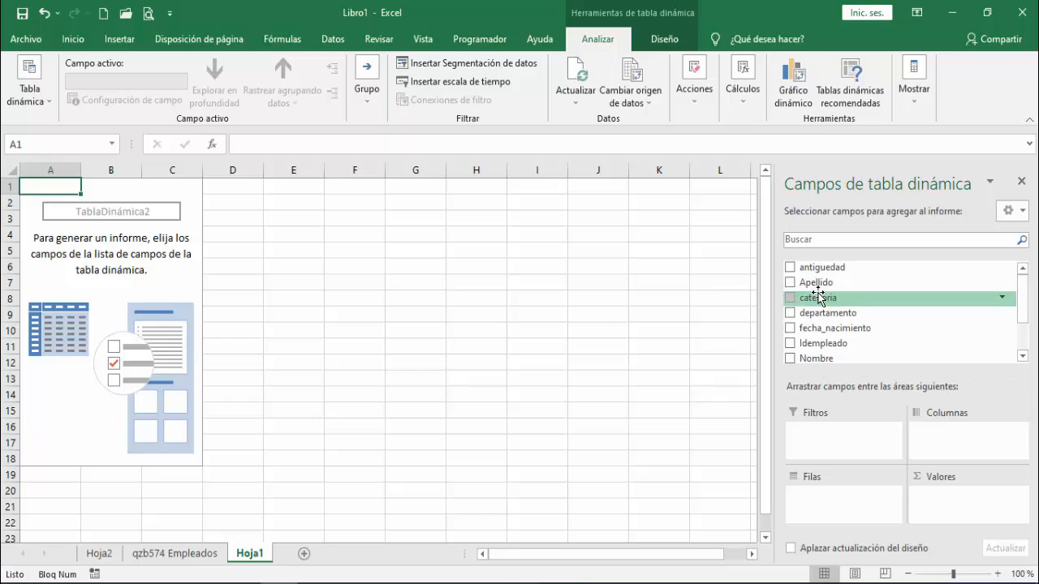
- Add categoria and departamento to the rows of the Hoja1 PivotTable and Salario to its values
left_click_drag(818, 297, 836, 493)
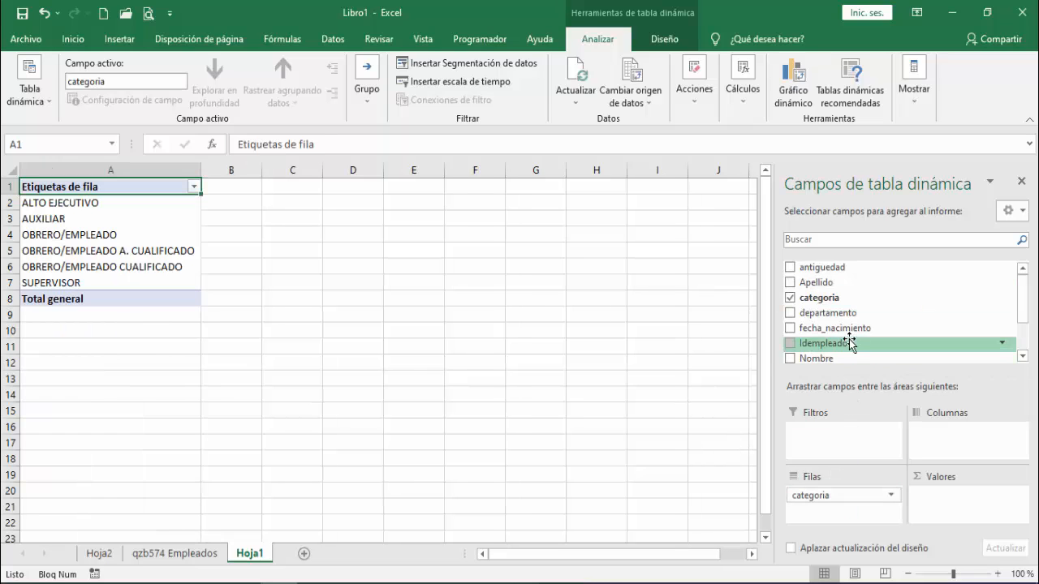
left_click_drag(850, 312, 836, 518)
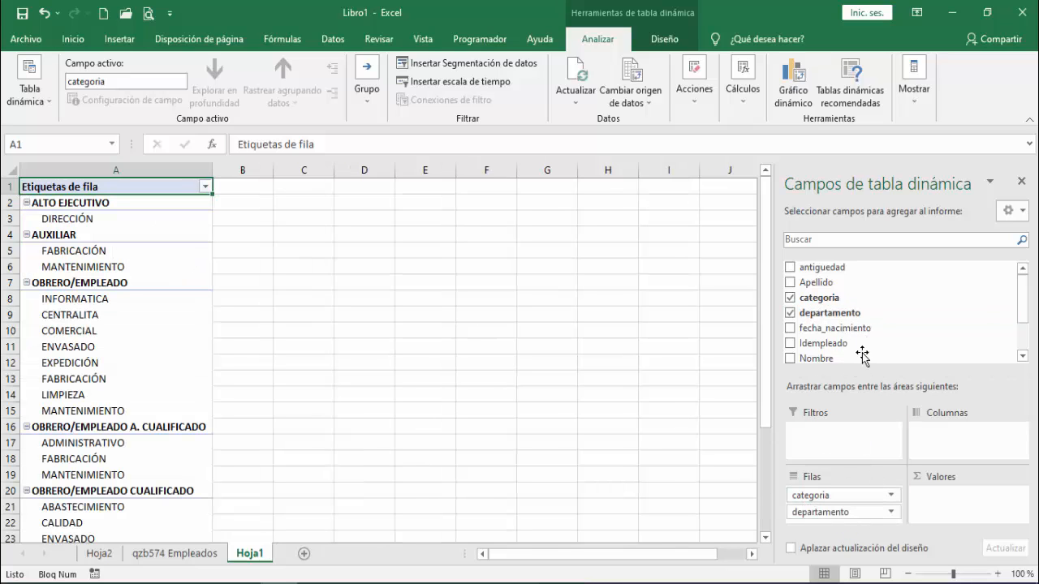
left_click_drag(1024, 317, 1024, 341)
left_click_drag(836, 318, 957, 505)
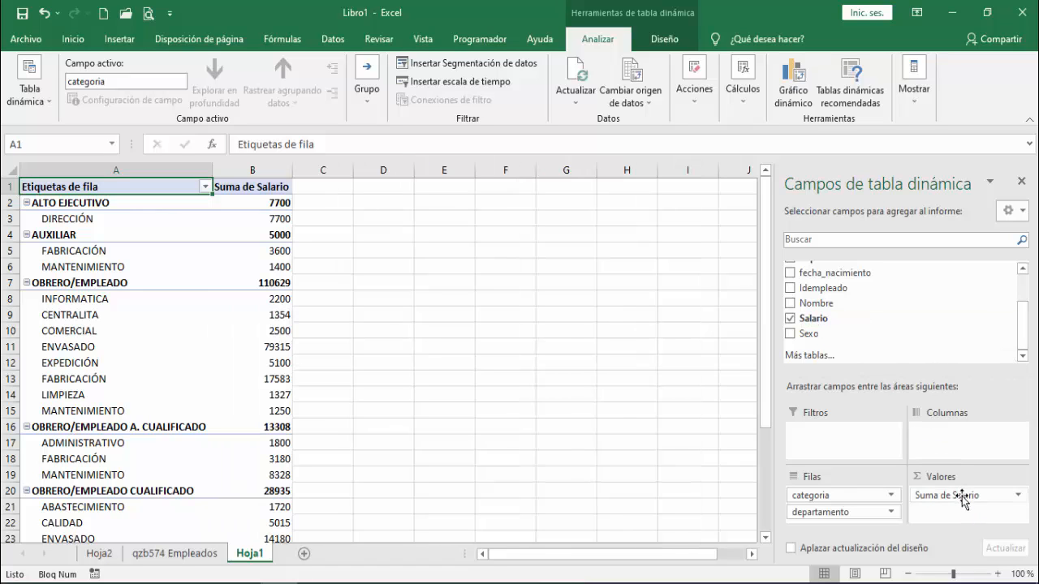
- Summarize Salario in the Hoja1 PivotTable by Promedio and apply the Moneda number format
left_click(962, 495)
left_click(935, 477)
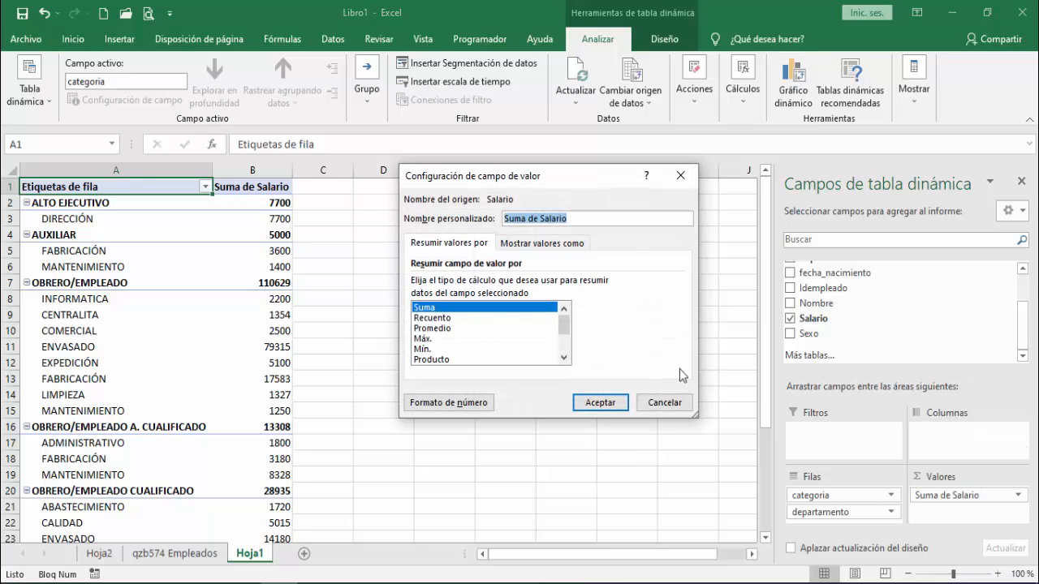
left_click(449, 329)
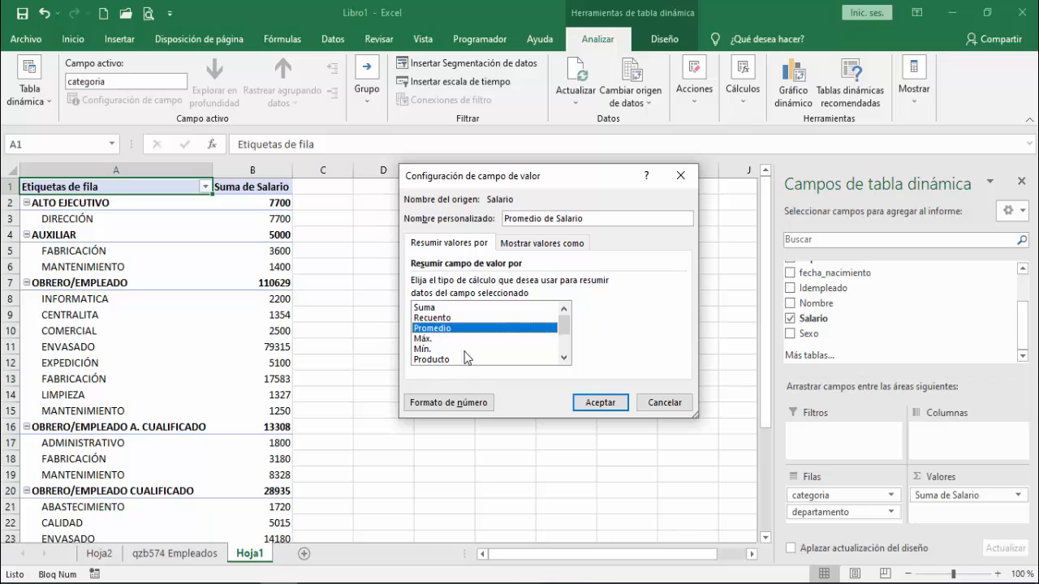
left_click(484, 406)
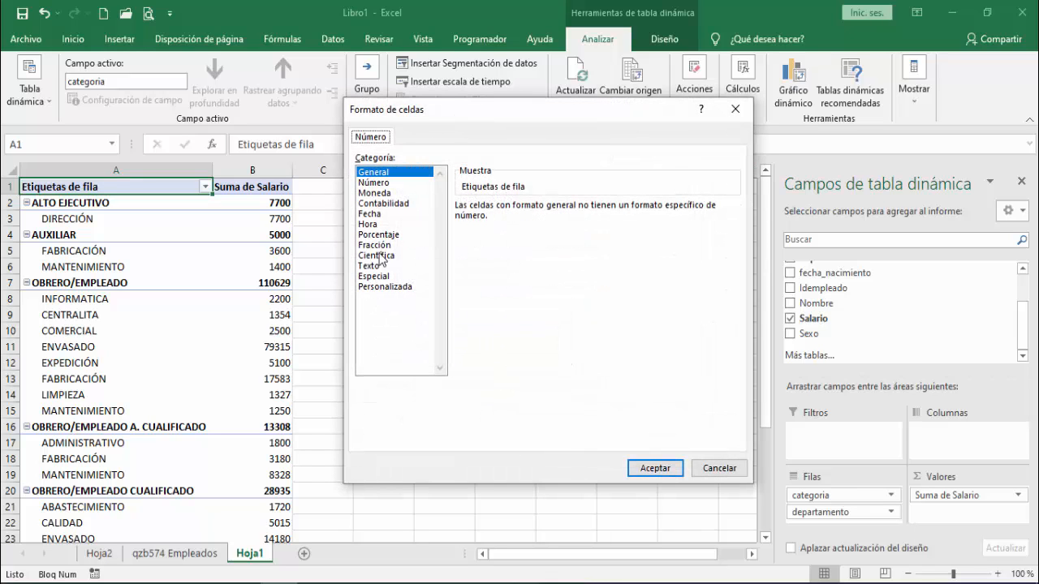
left_click(378, 195)
left_click(665, 468)
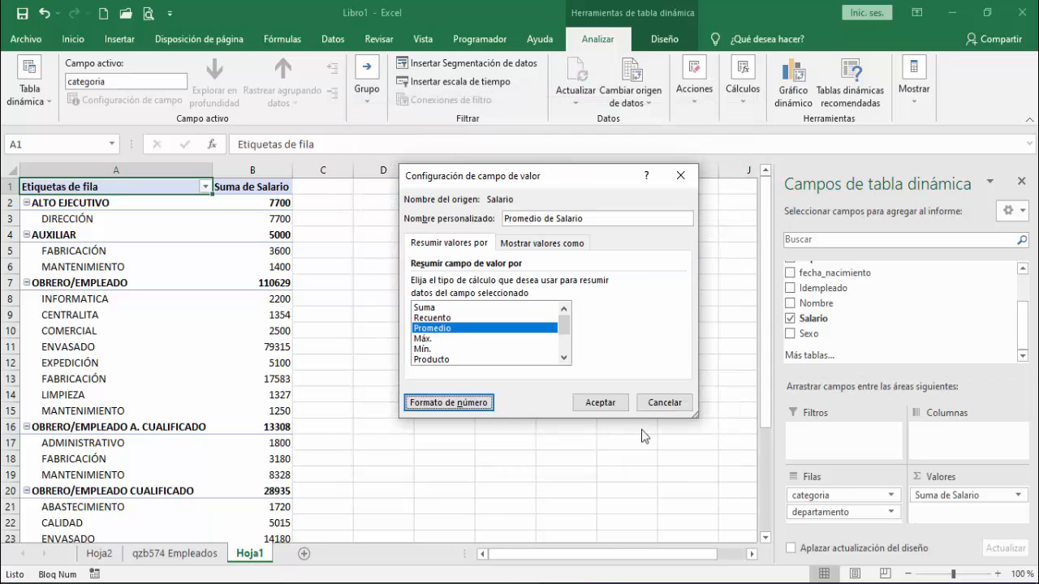
left_click(601, 403)
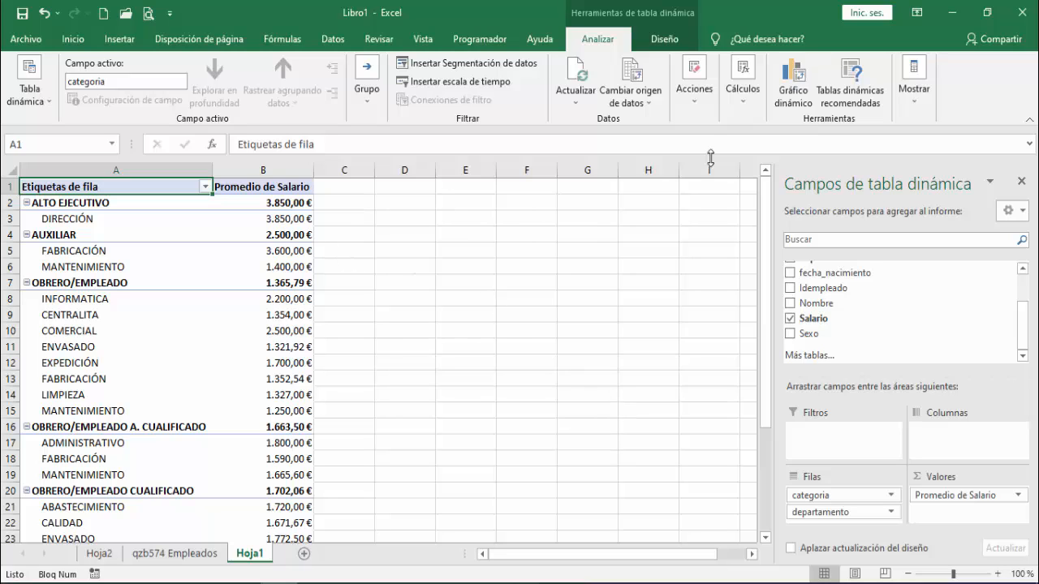
- Refresh the Hoja1 PivotTable and set its query connection to refresh automatically every 1 minute
left_click(577, 72)
left_click(580, 98)
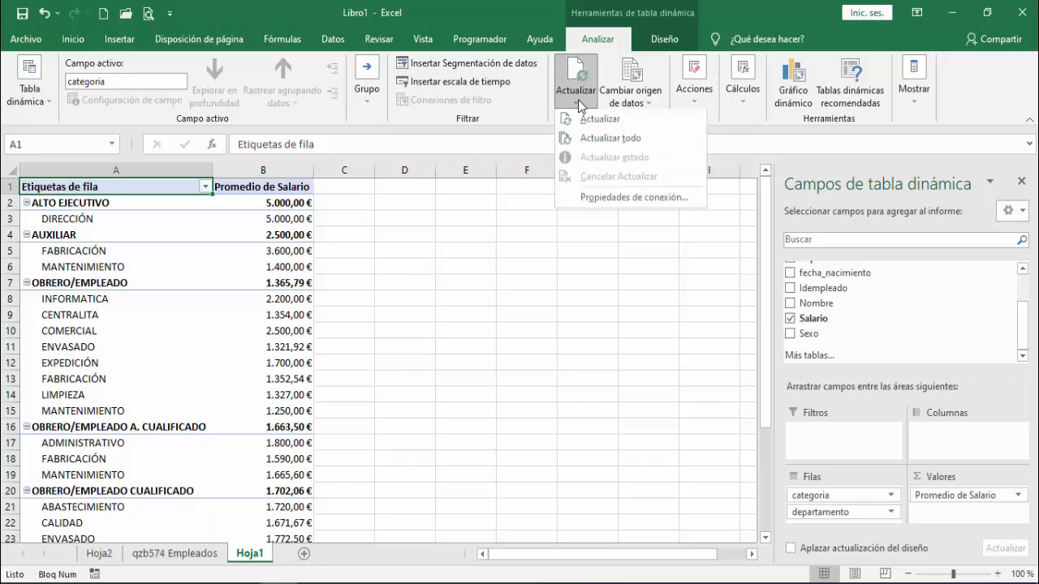
left_click(614, 198)
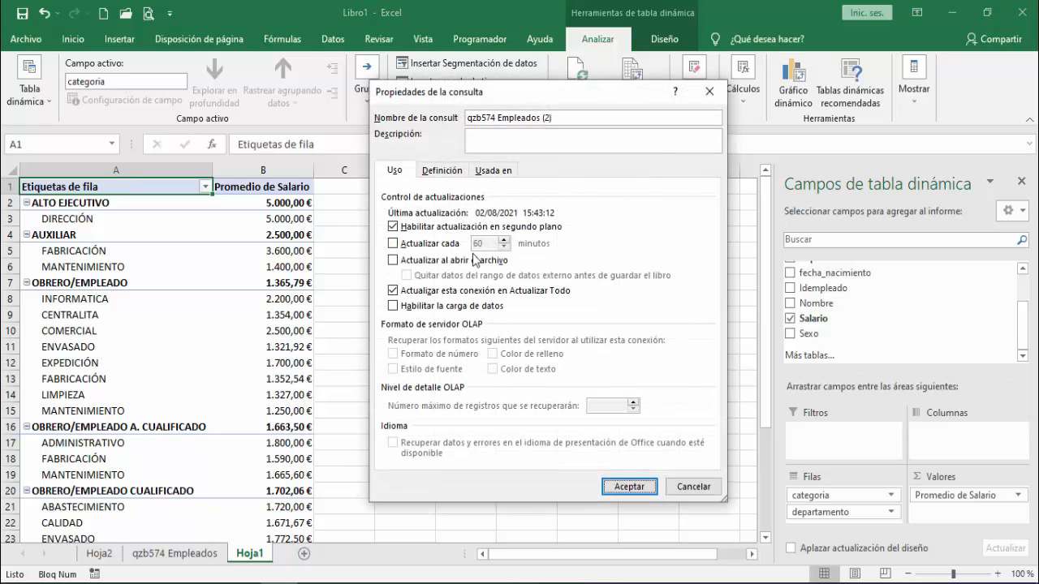
left_click(414, 243)
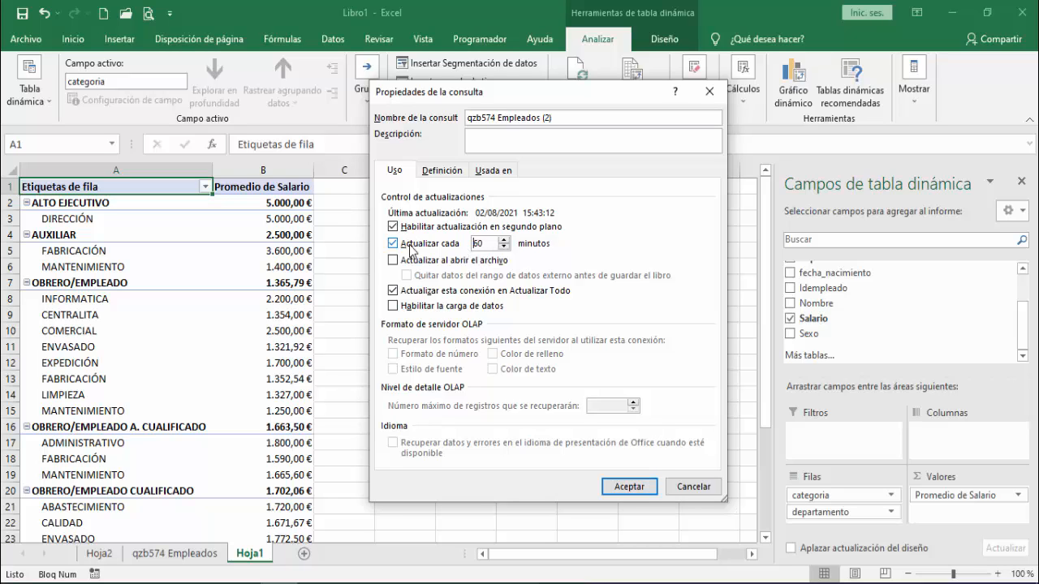
double_click(471, 245)
type("1")
left_click(628, 487)
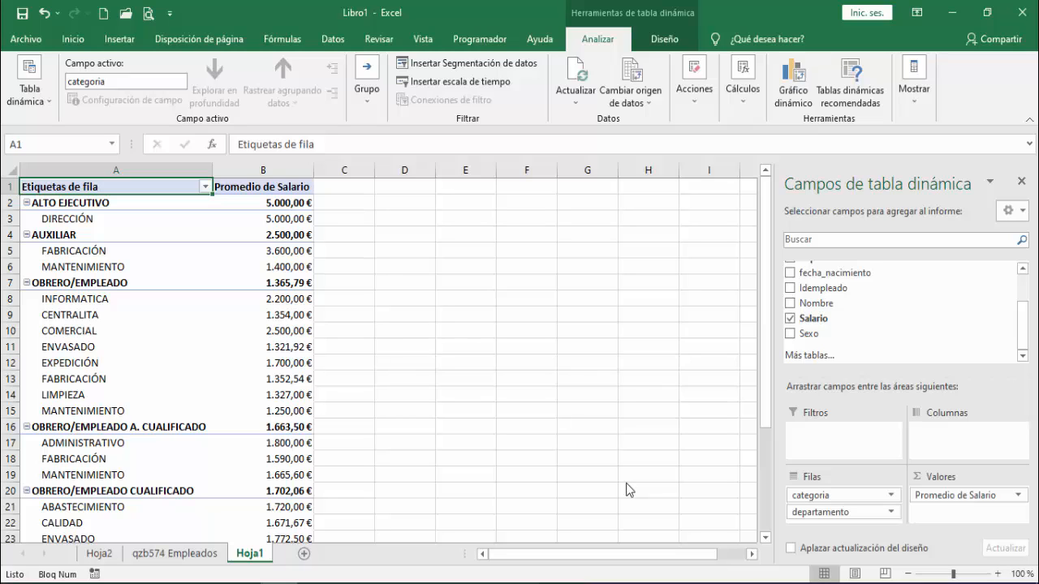
- Refresh the Hoja1 PivotTable and start a MySQL database import, entering the server address with port 3306 and the database qzb574
key("alt+F5")
left_click(332, 39)
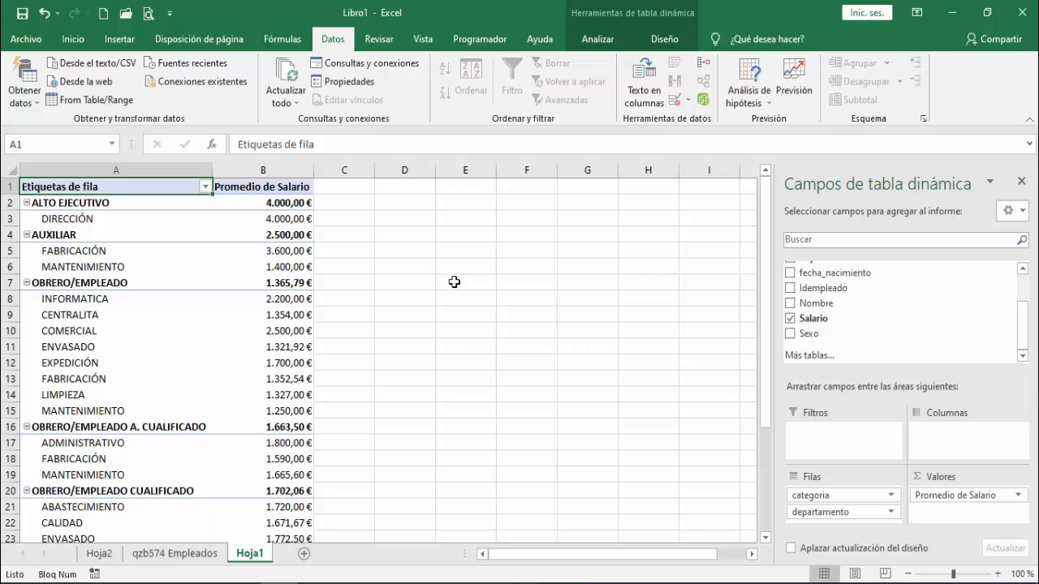
left_click(30, 100)
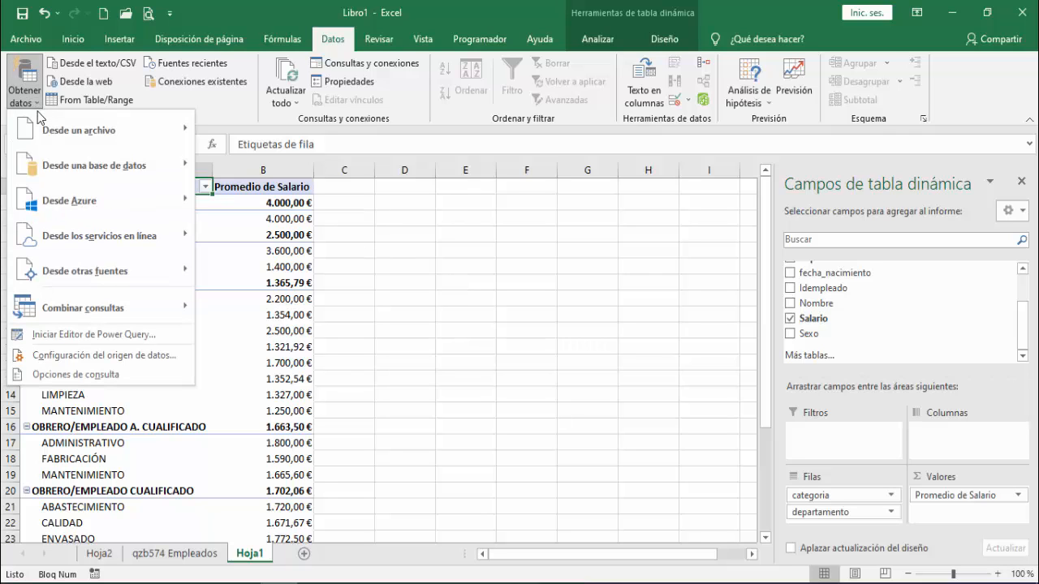
mouse_move(187, 176)
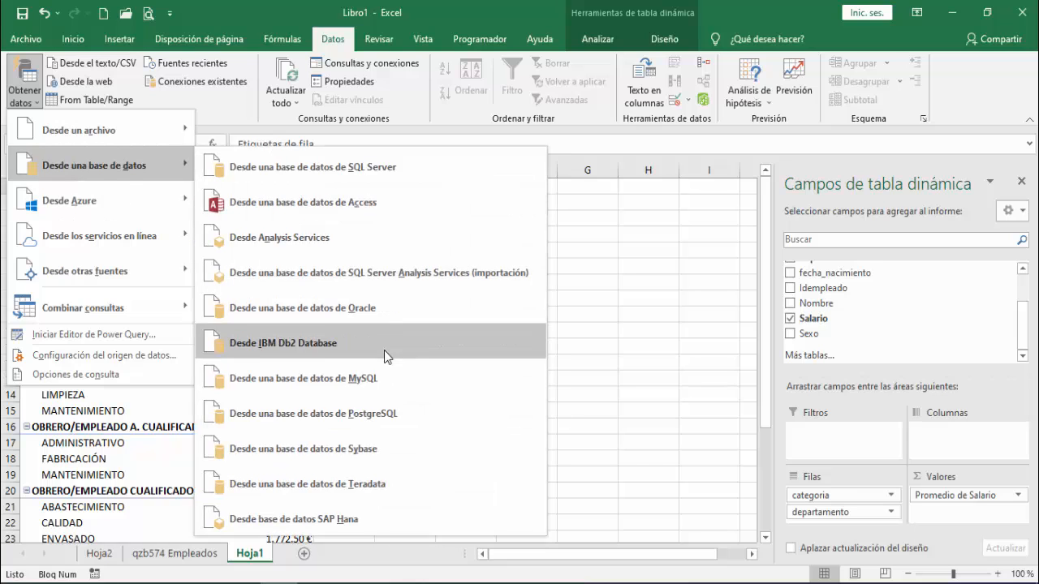
left_click(389, 374)
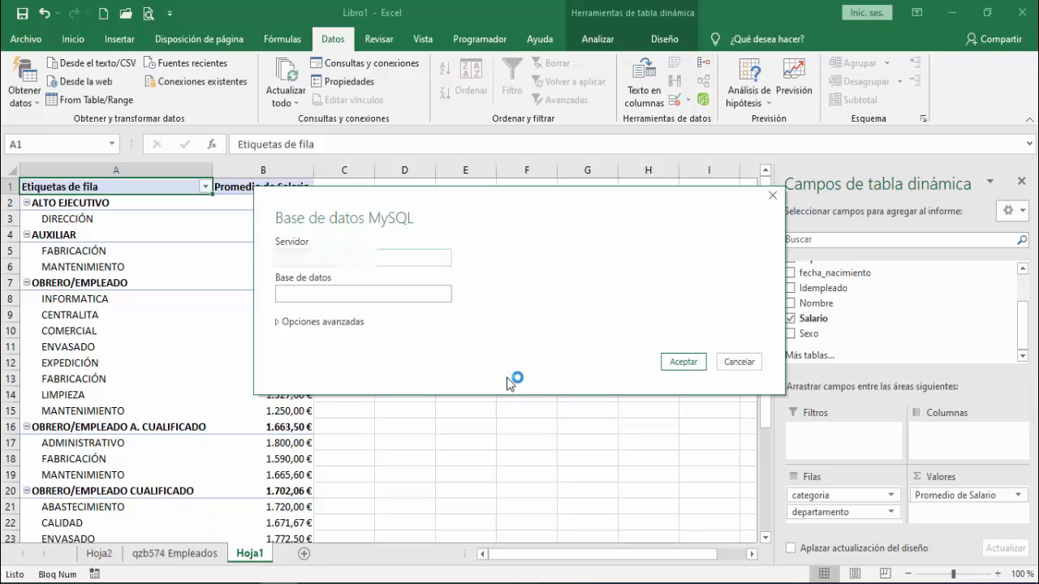
type("qzb4nsasolutions")
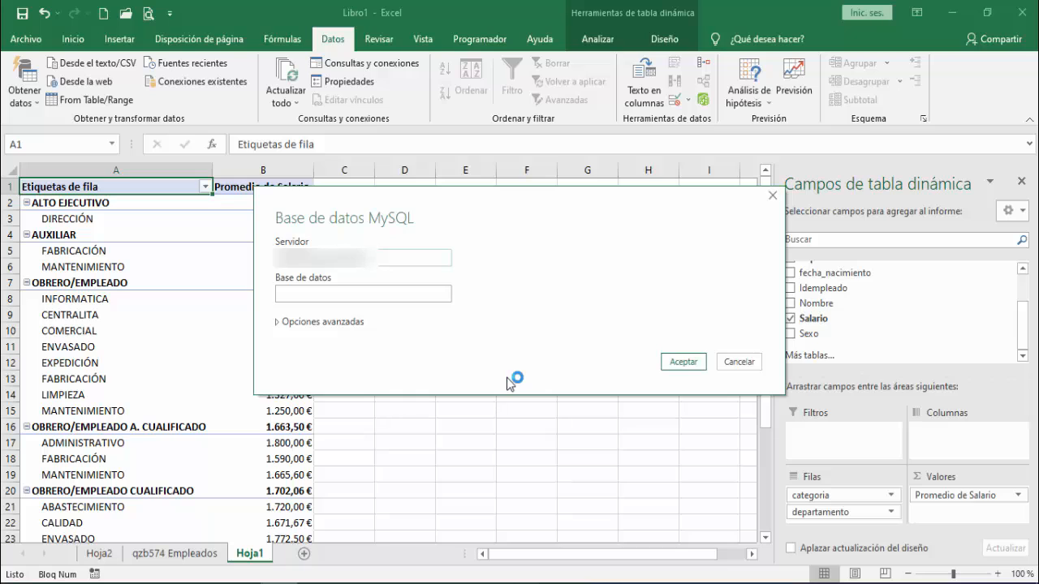
type(":3306")
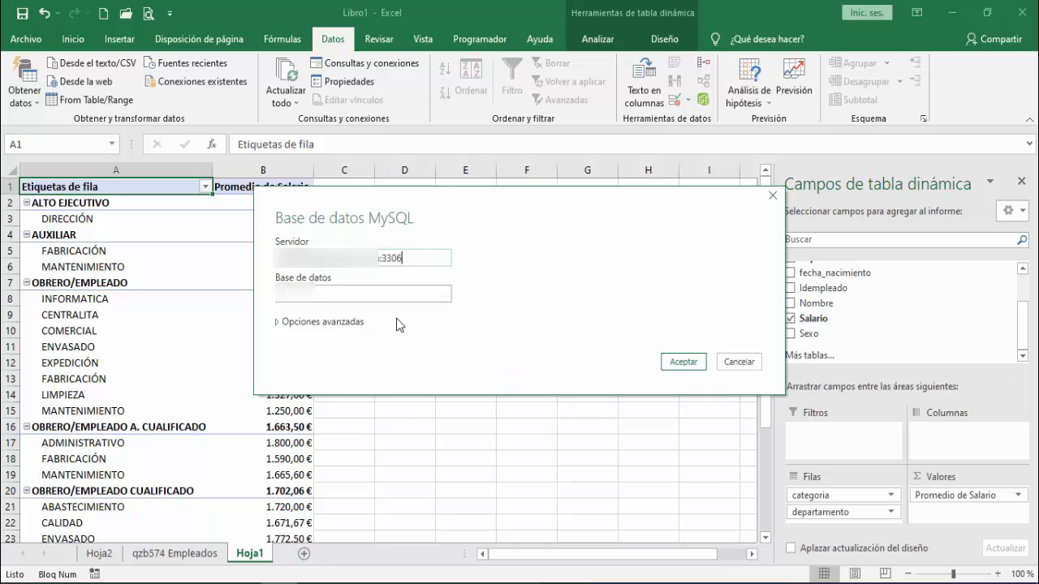
left_click(351, 298)
type("qzb574")
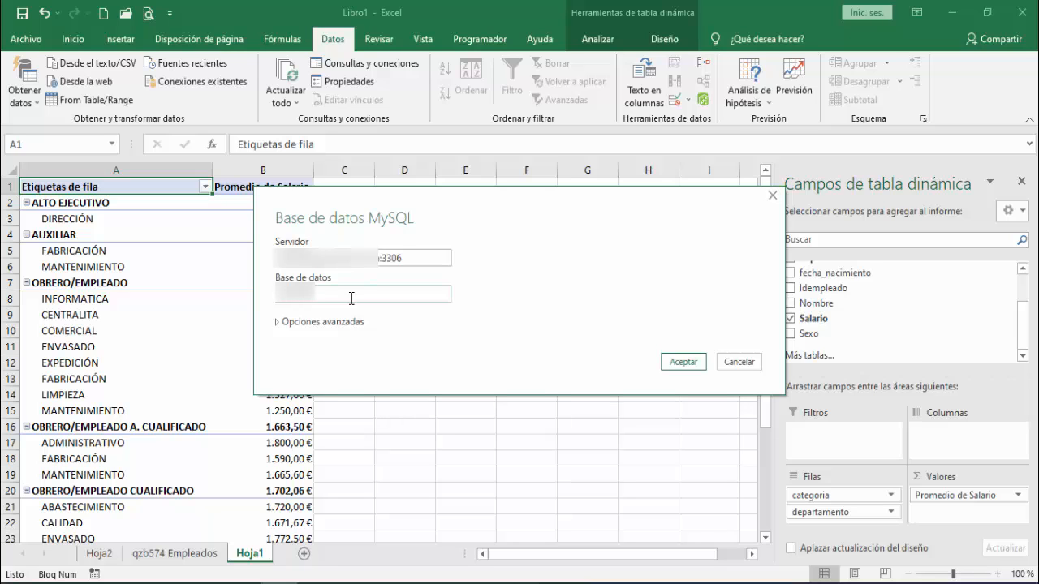
- Add the SQL statement "select * from pedidos where fecha > '2020-06-01'" to the advanced options and try to connect
left_click(332, 321)
left_click(324, 407)
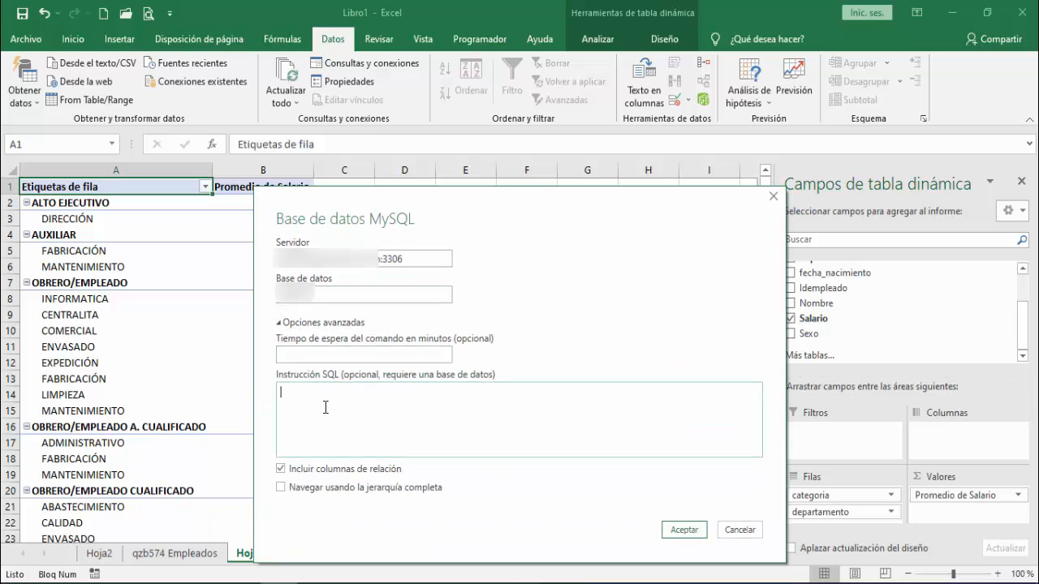
type("selec ")
type(" * from pedidos")
key("Return")
type("where")
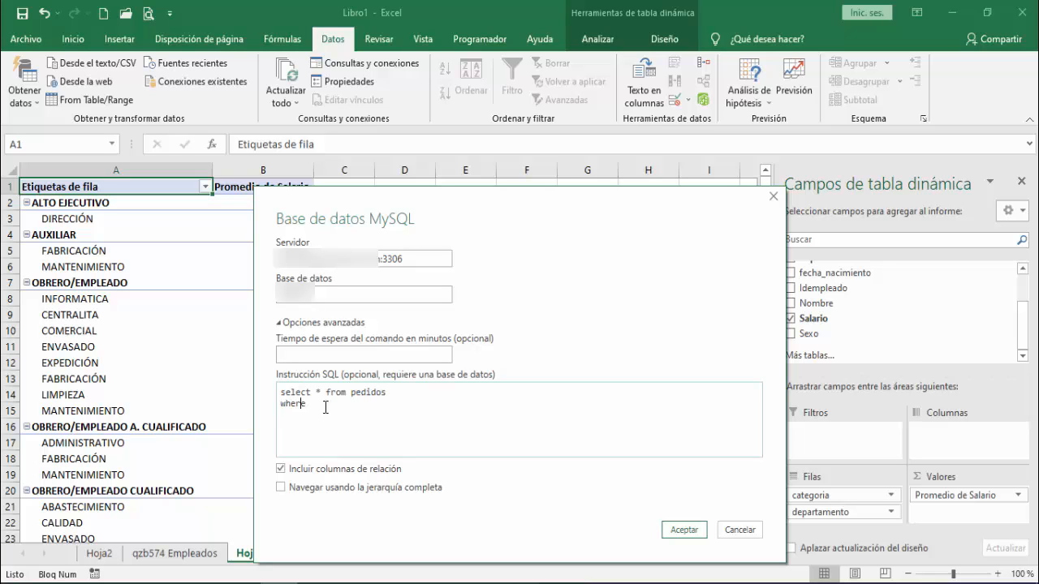
type(" fecha >'2020-06-01'")
left_click(684, 530)
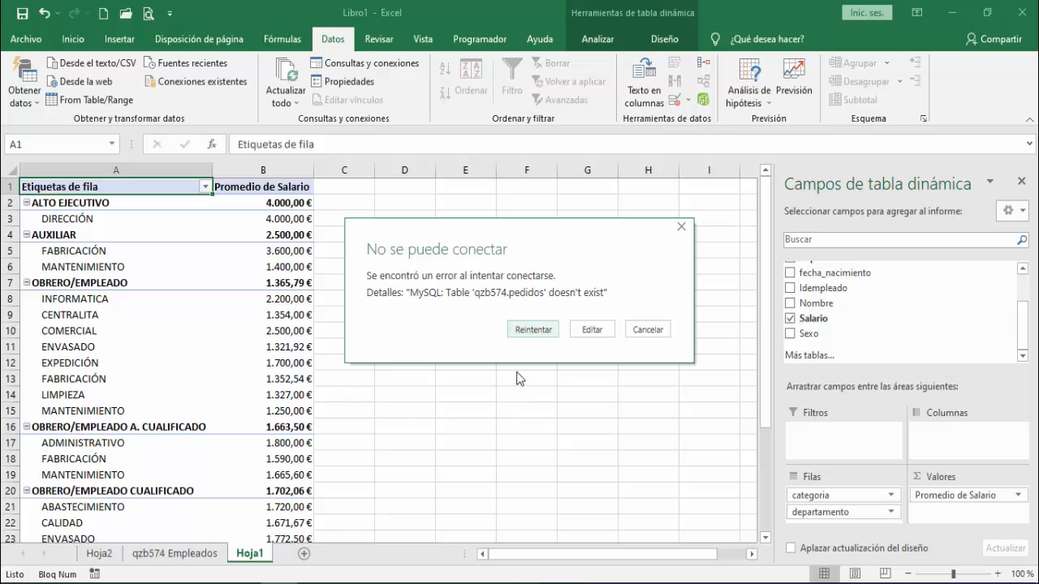
- Edit the SQL statement so the table name reads Pedidos with a capital P, and connect again
left_click(583, 330)
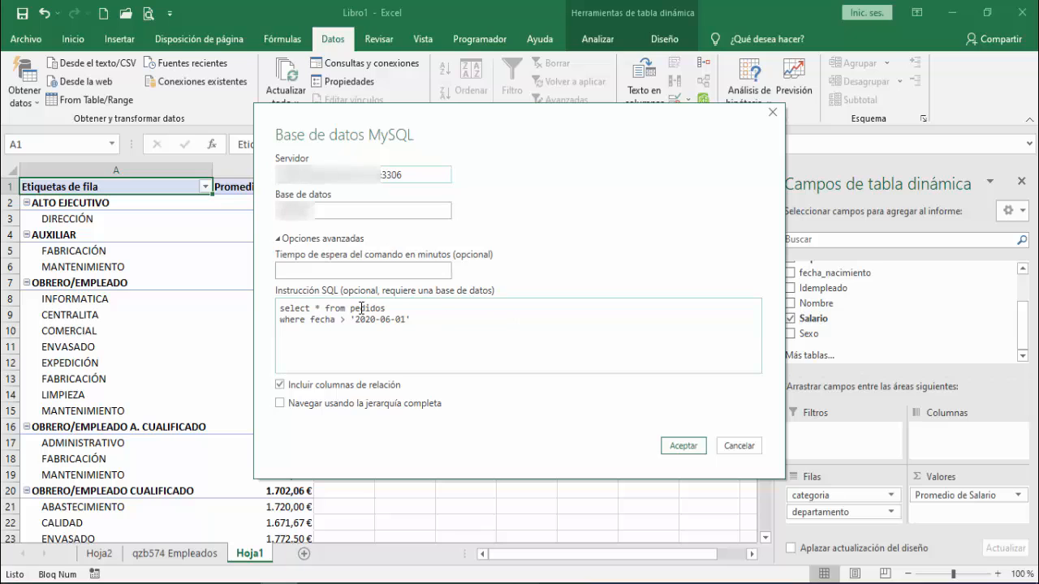
left_click(356, 308)
type("P")
key("Left")
key("BackSpace")
left_click(678, 447)
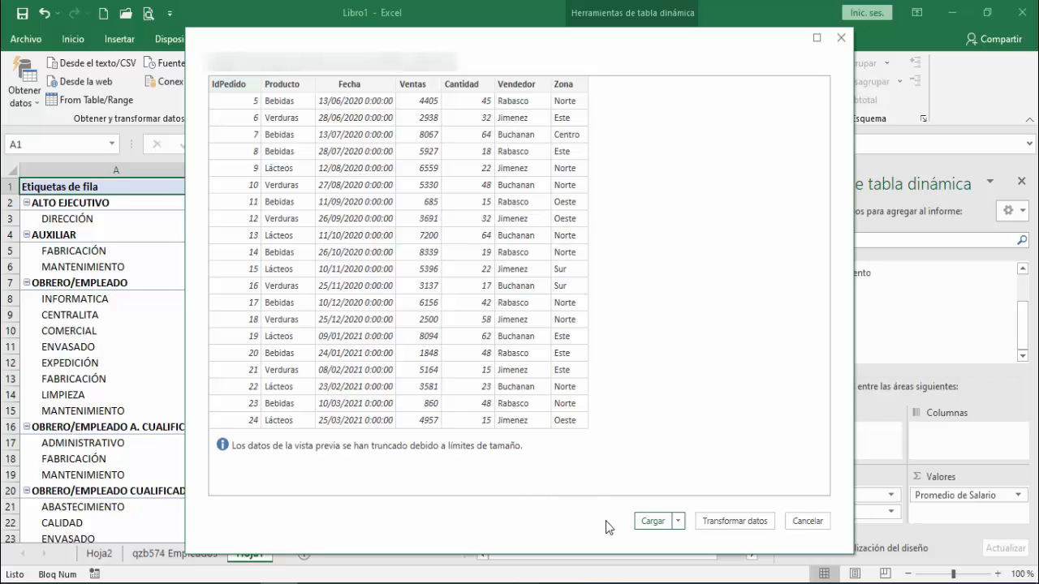
- Load the query data as a PivotTable report on a new worksheet
left_click(678, 521)
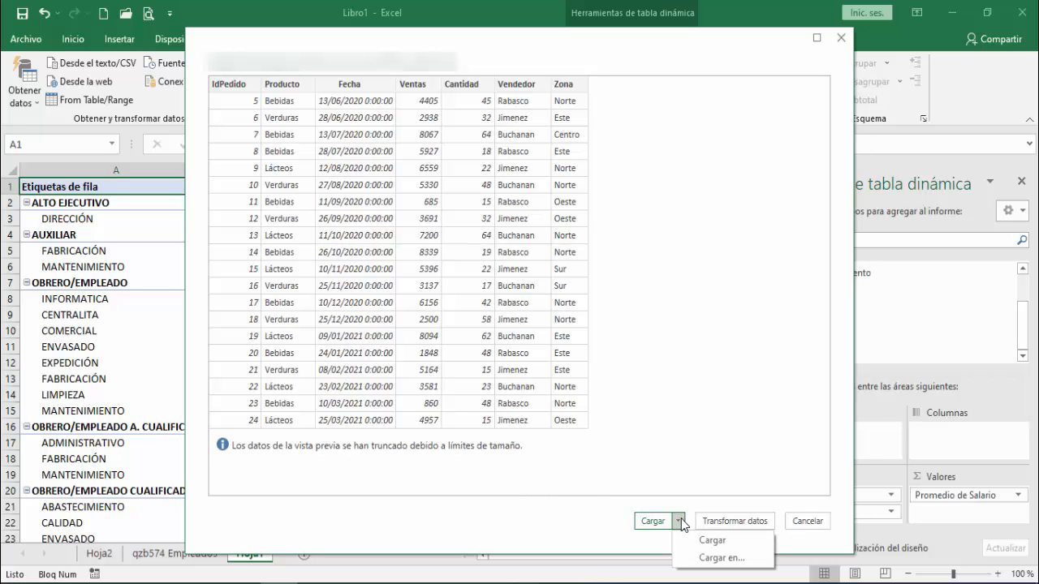
left_click(719, 557)
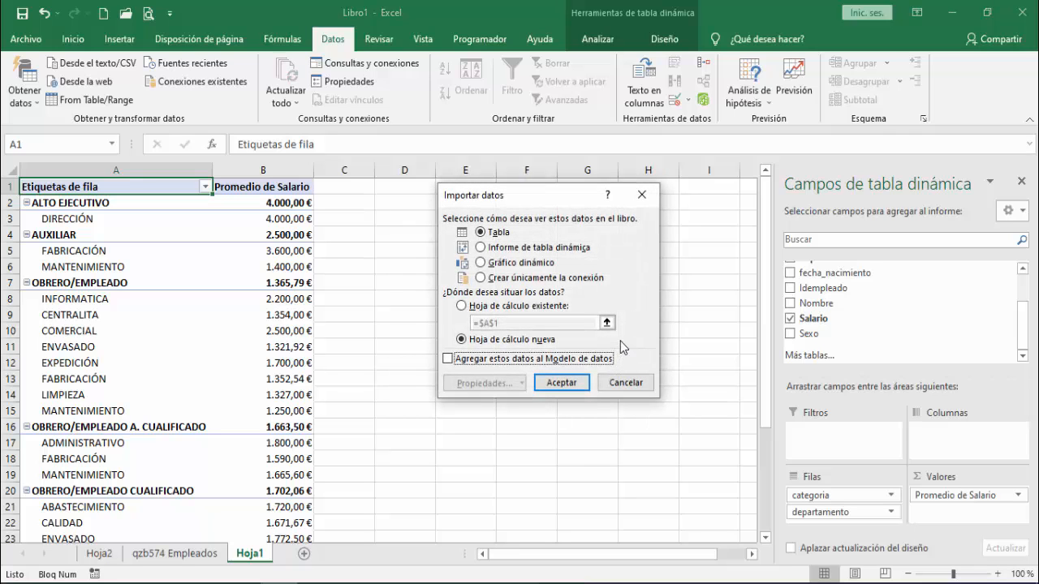
left_click(496, 249)
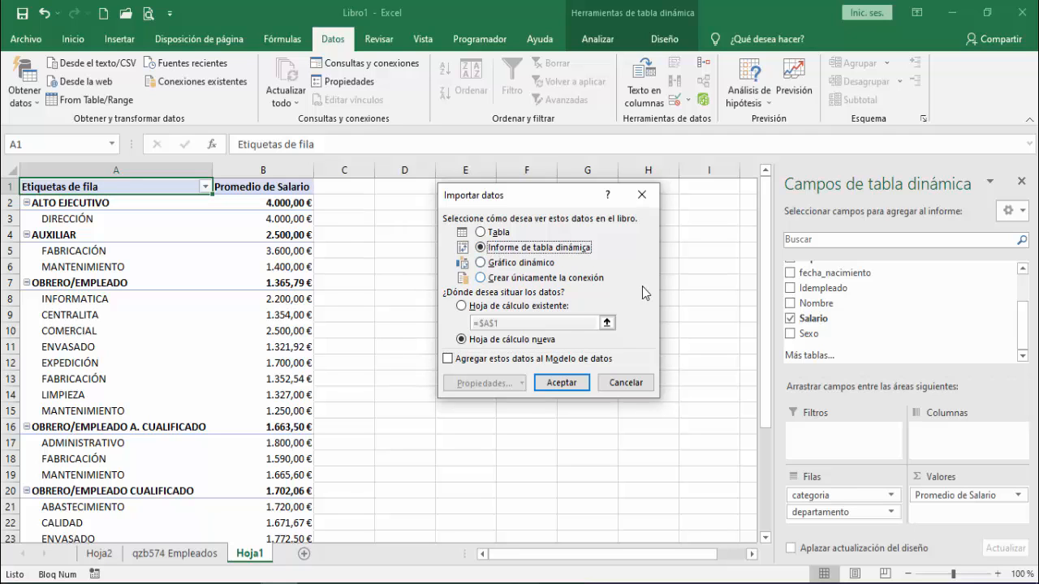
left_click(562, 382)
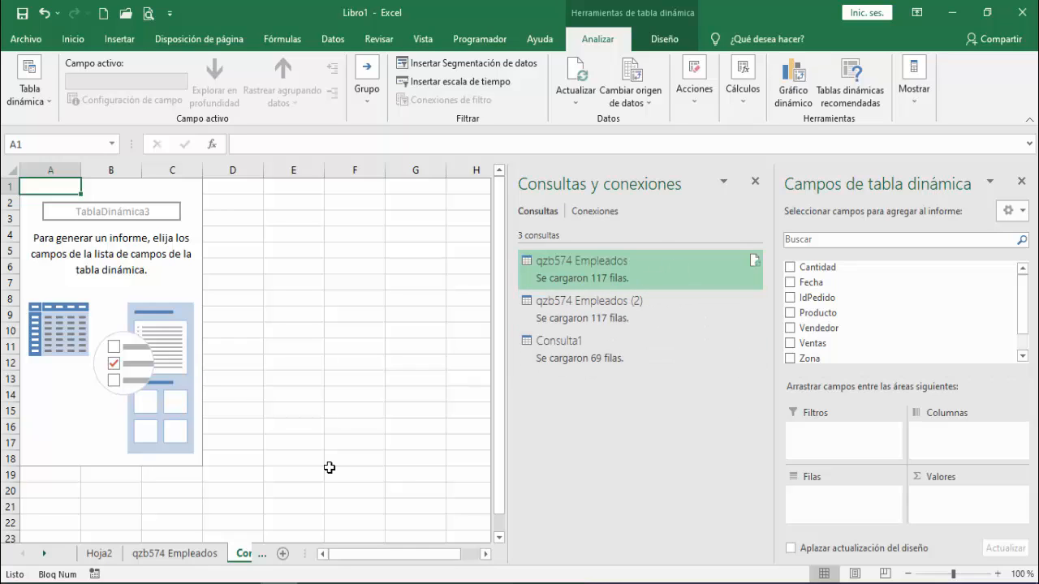
- Close the queries and connections pane and add Vendedor to the rows and Ventas to the values of the Consulta1 PivotTable
left_click(755, 182)
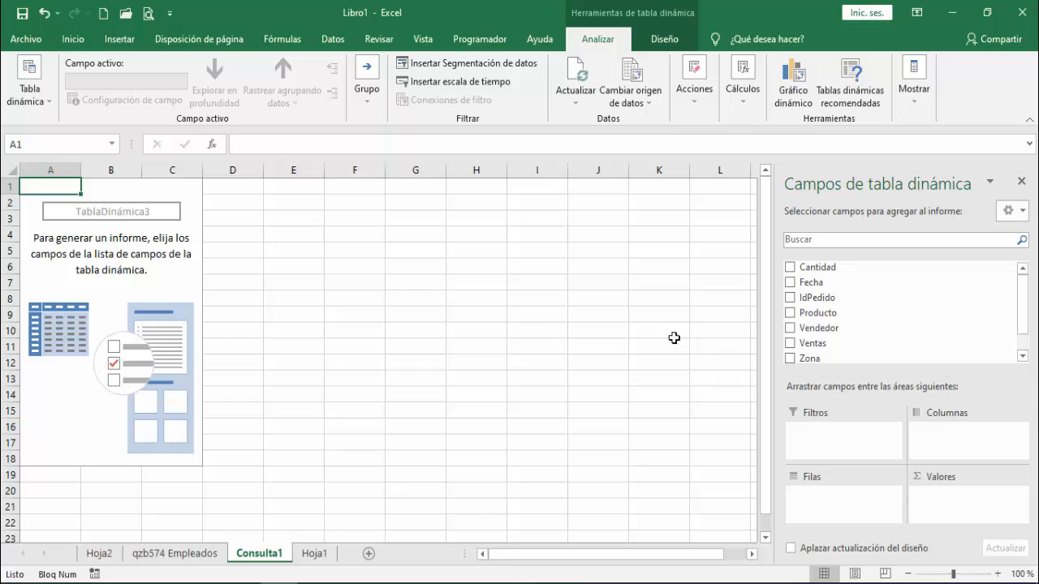
left_click_drag(844, 328, 814, 527)
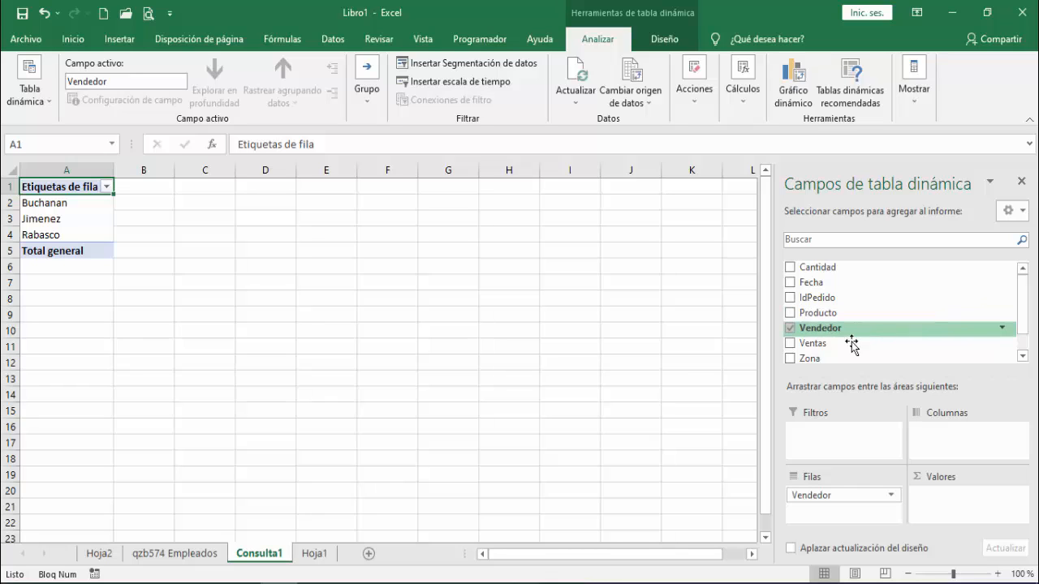
left_click_drag(874, 343, 929, 497)
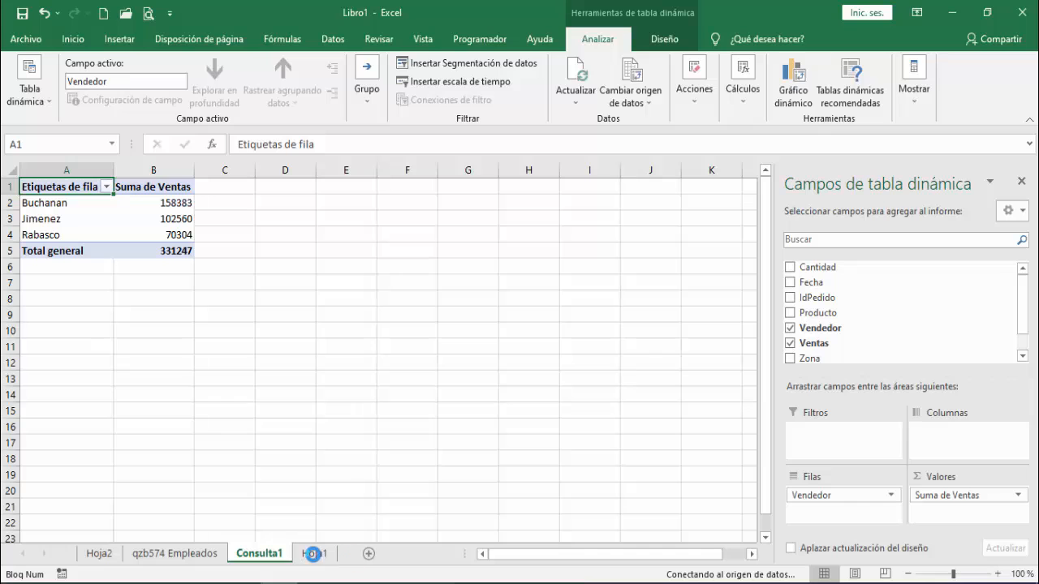
- Add a new sheet and create a PivotTable at its cell A1 from the external connection Consulta - Consulta1
left_click(387, 553)
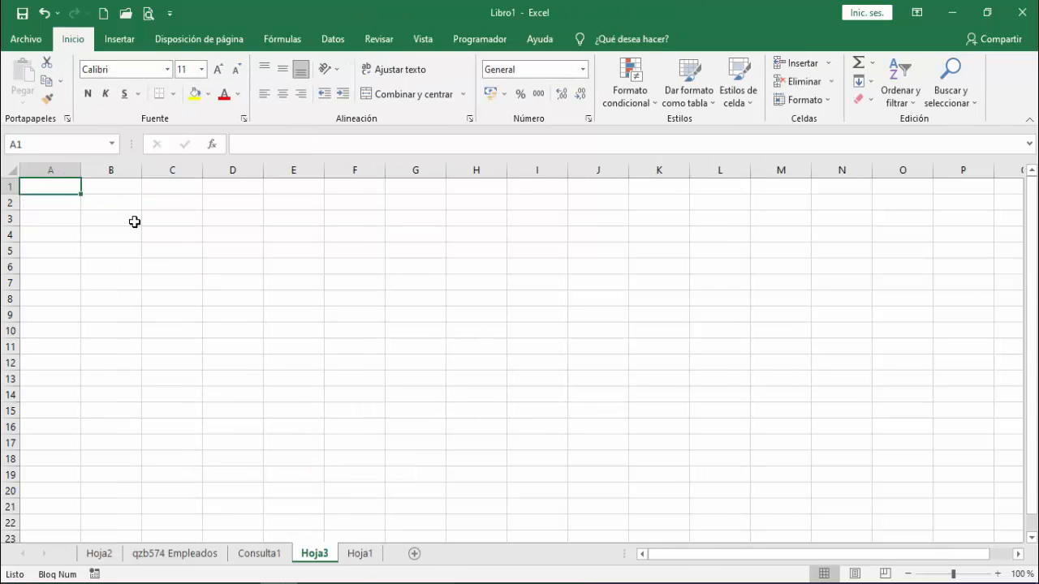
left_click(117, 43)
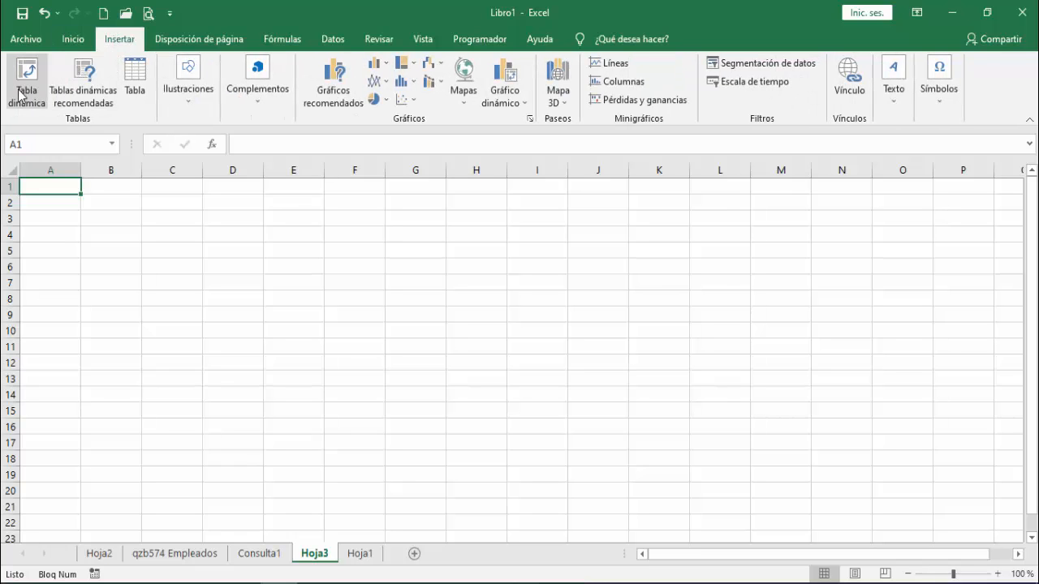
left_click(24, 91)
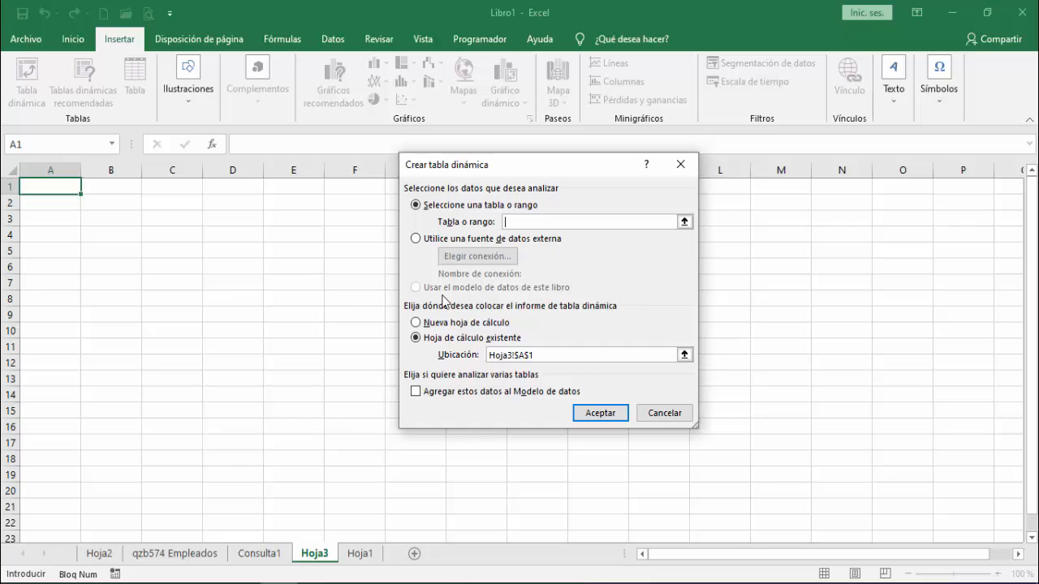
left_click(428, 239)
left_click(469, 258)
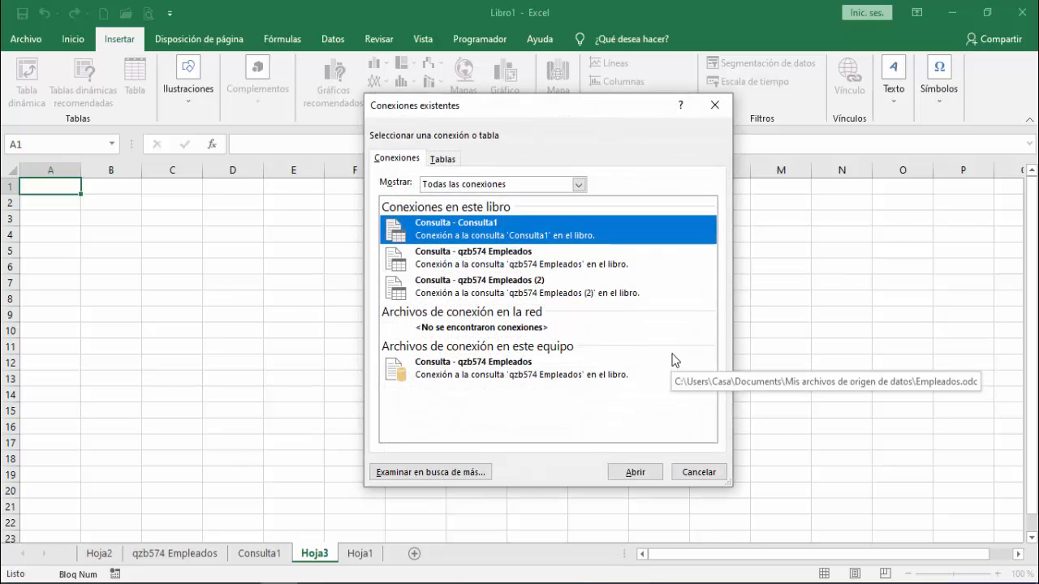
double_click(502, 236)
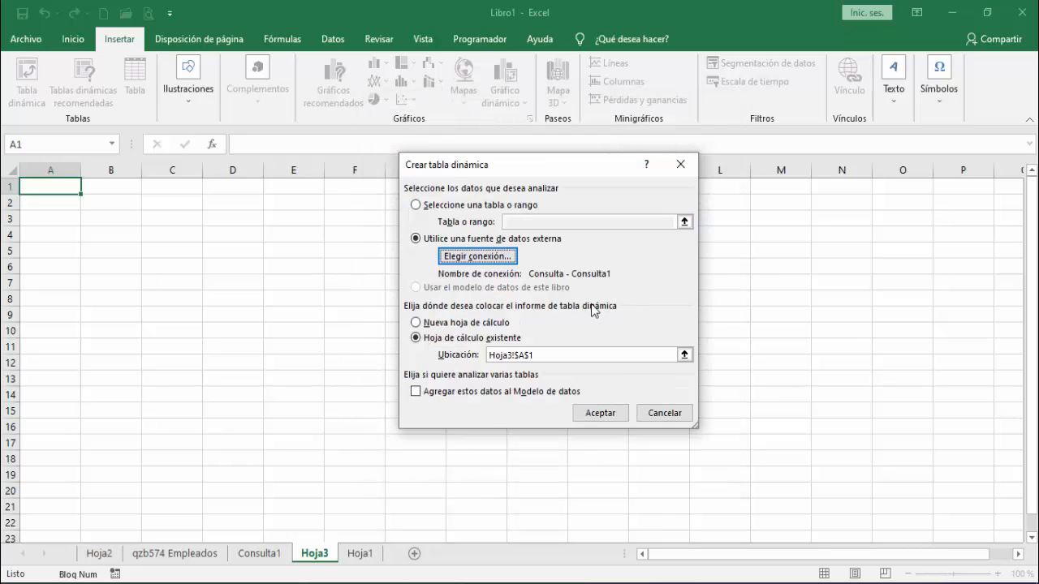
left_click(592, 415)
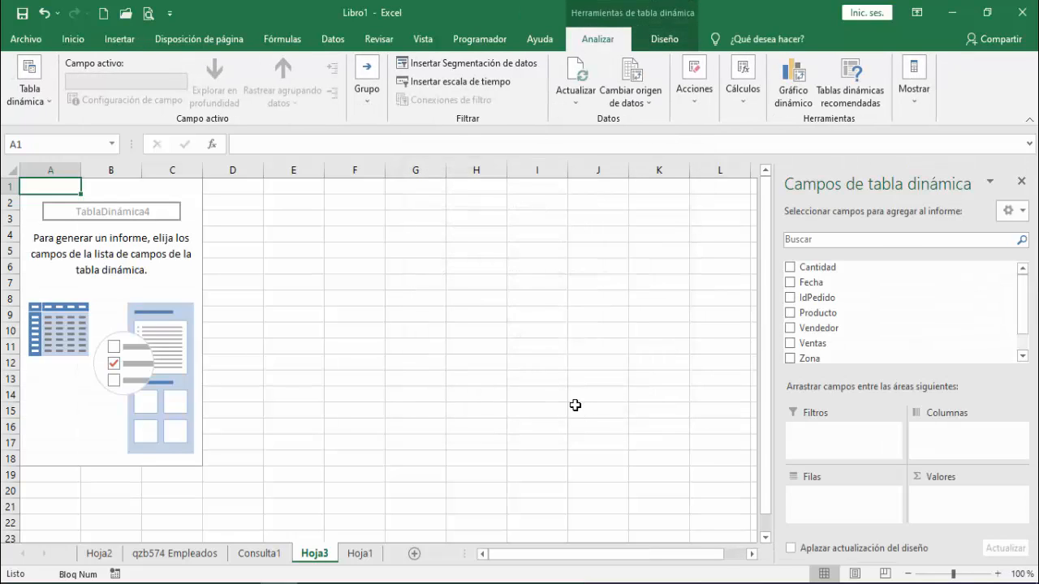
- Add Producto and Vendedor to the rows of the Hoja3 PivotTable and Ventas to its values
left_click_drag(818, 312, 830, 507)
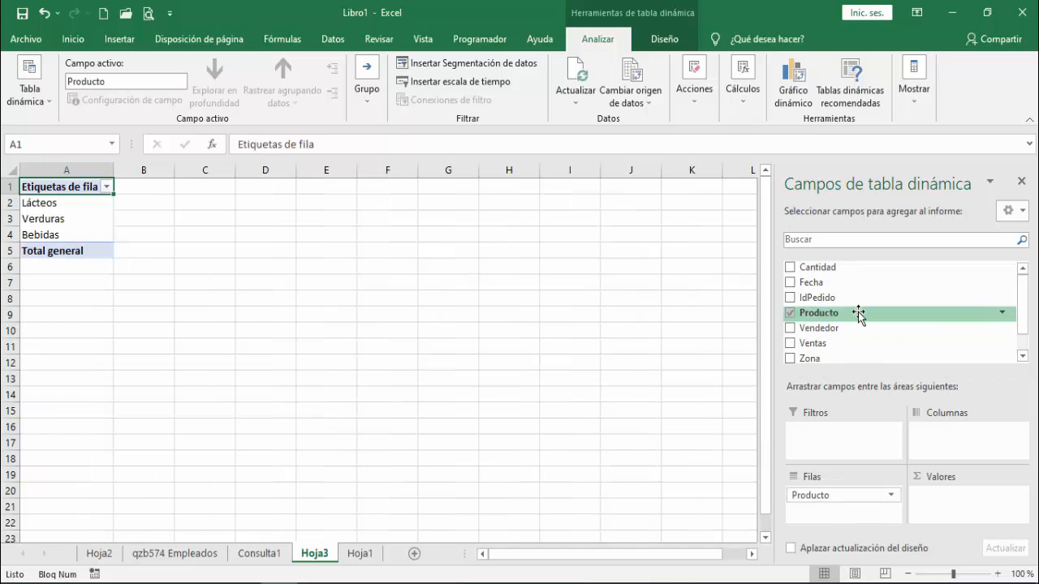
left_click_drag(861, 331, 831, 514)
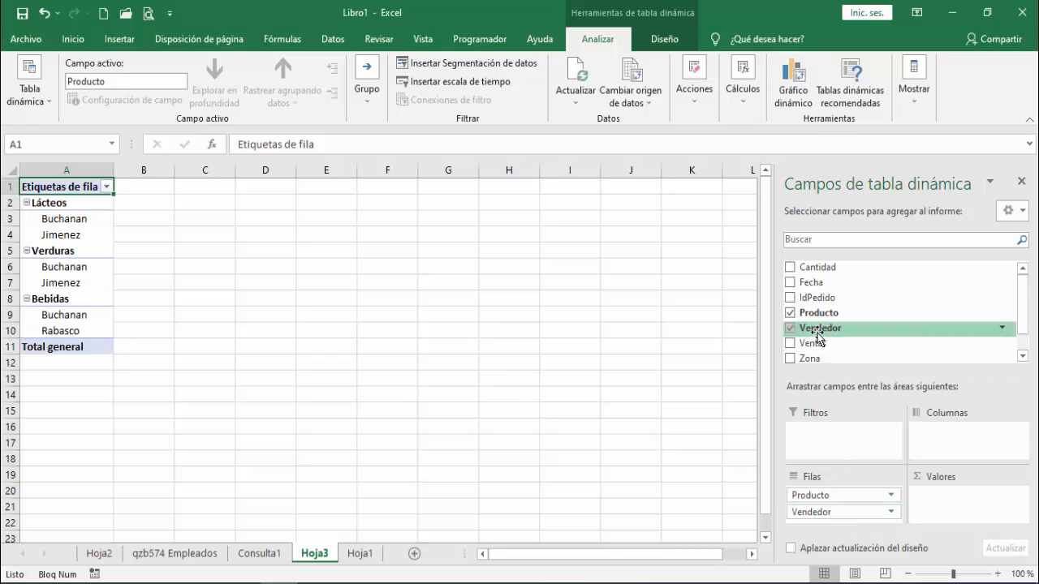
left_click_drag(816, 344, 927, 504)
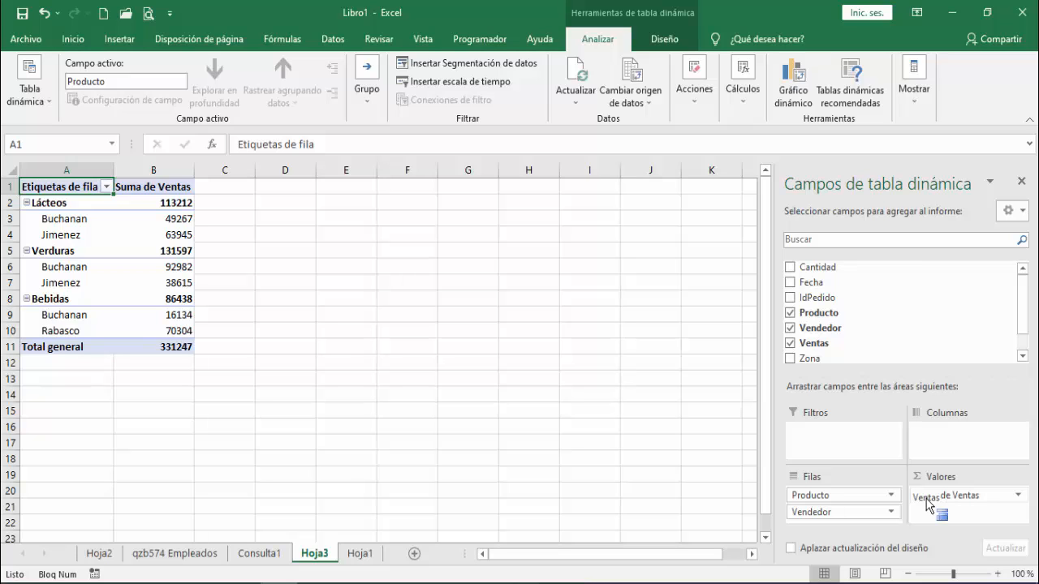
- Summarize Ventas in the Hoja3 PivotTable by Promedio and apply the Moneda number format
left_click(1006, 498)
left_click(957, 473)
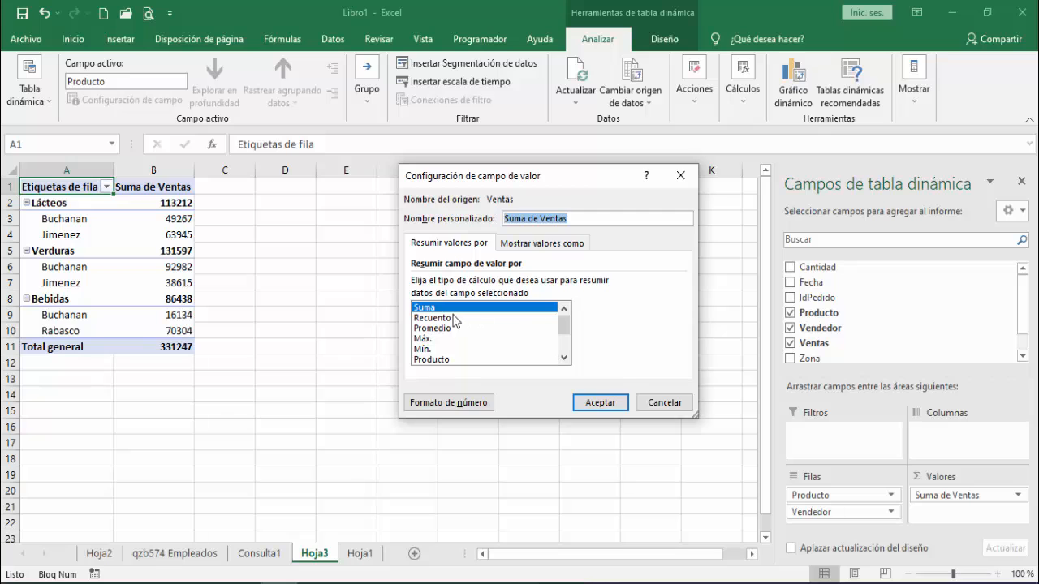
left_click(453, 328)
left_click(456, 410)
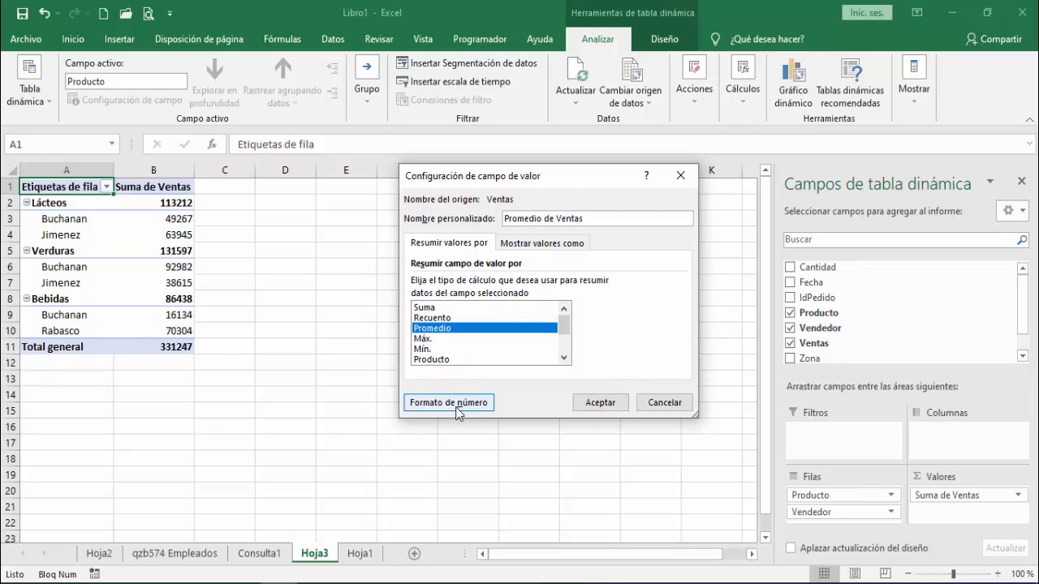
left_click(399, 193)
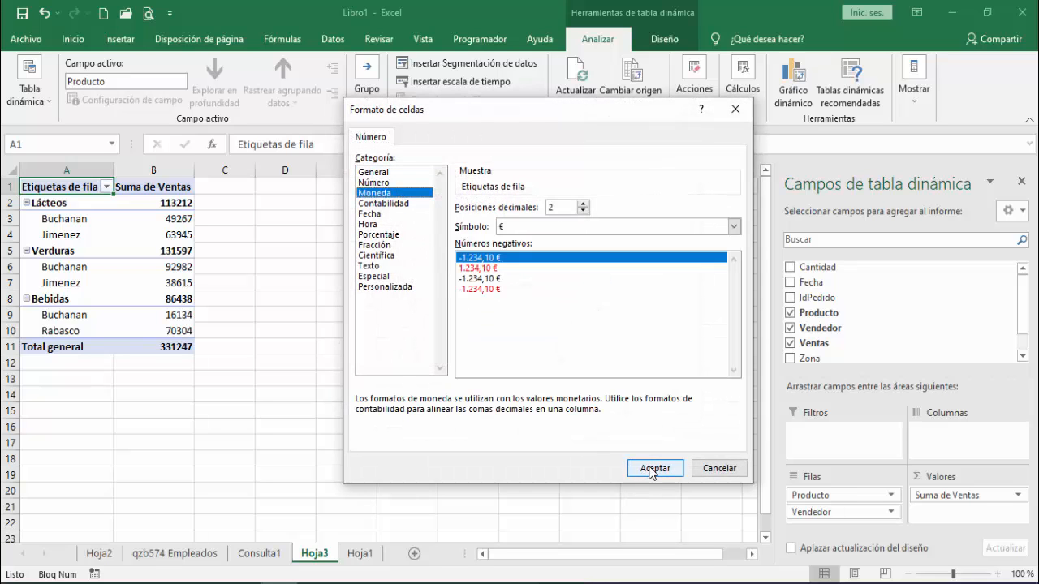
left_click(653, 468)
left_click(597, 398)
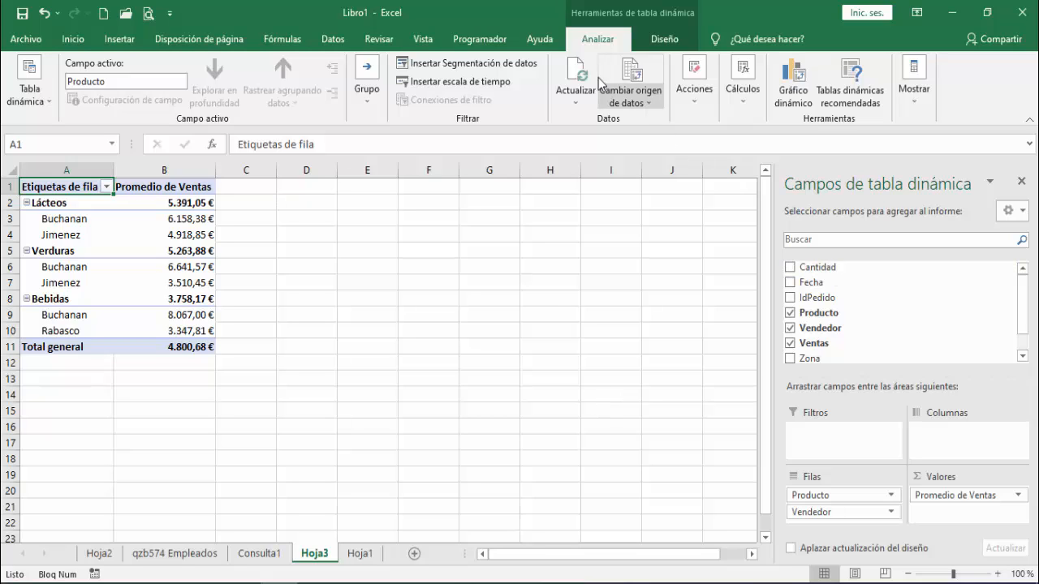
- Refresh the Hoja3 PivotTable and check the update options in its connection properties, leaving them as they are
left_click(576, 69)
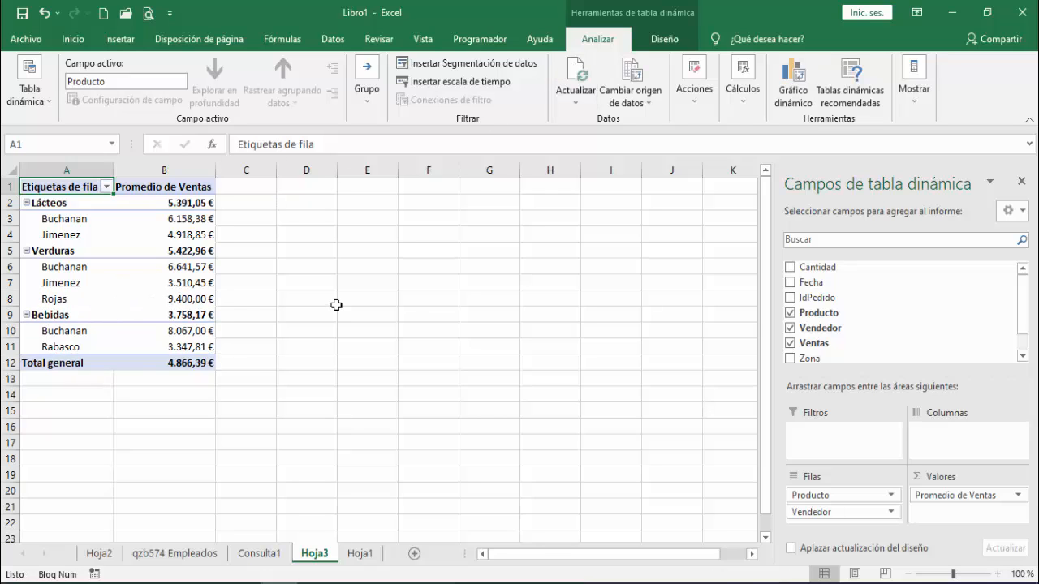
left_click(575, 103)
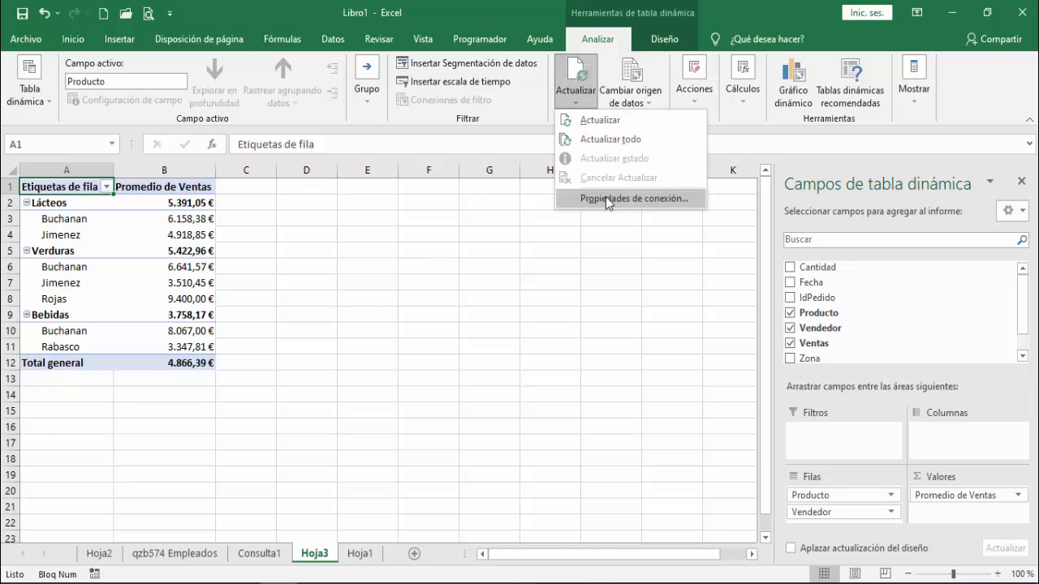
left_click(590, 198)
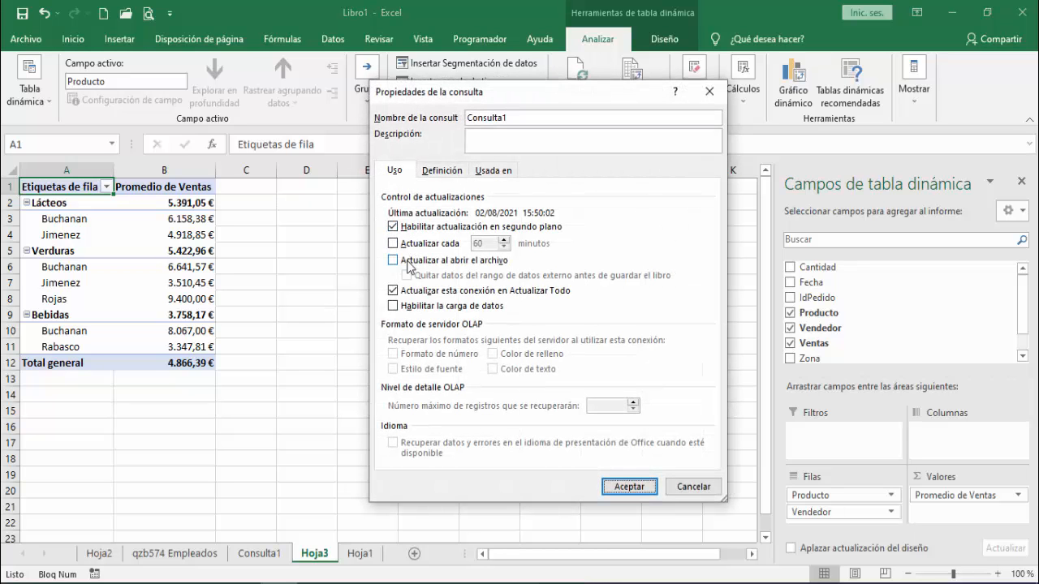
left_click(684, 489)
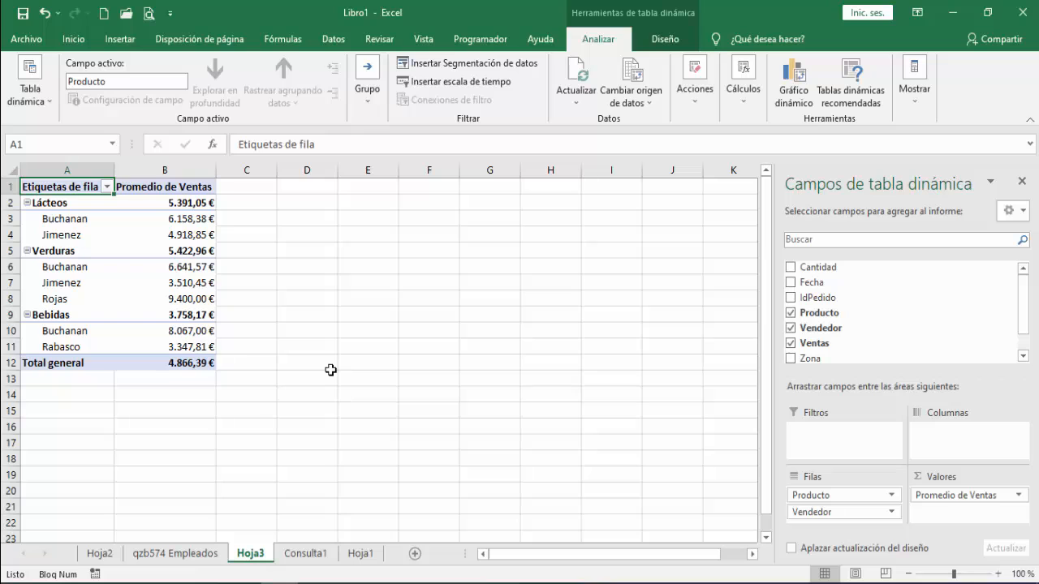
- Show the workbook's queries and connections and open Consulta1 for editing in the Power Query Editor
left_click(333, 39)
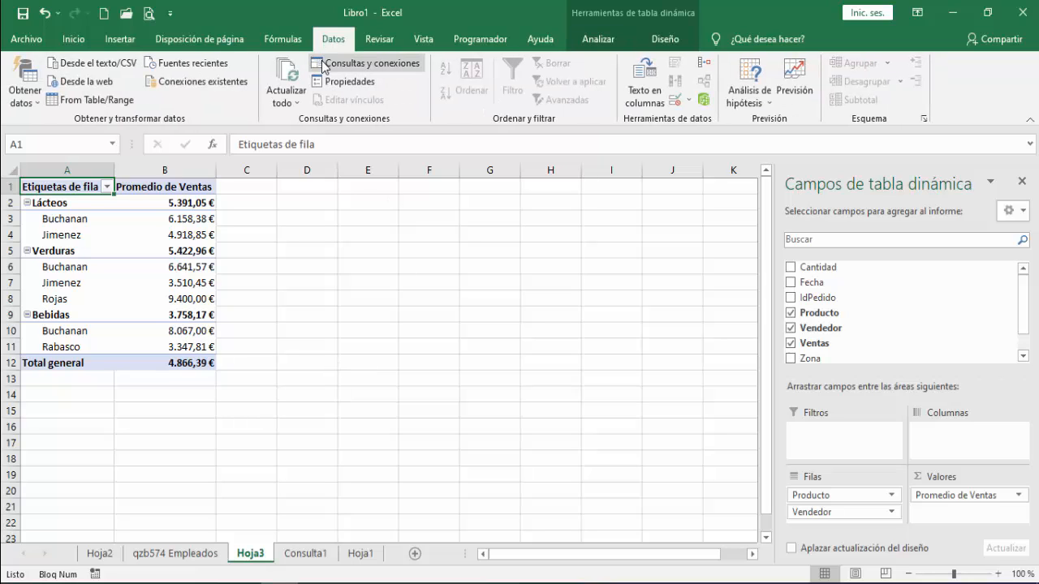
left_click(324, 65)
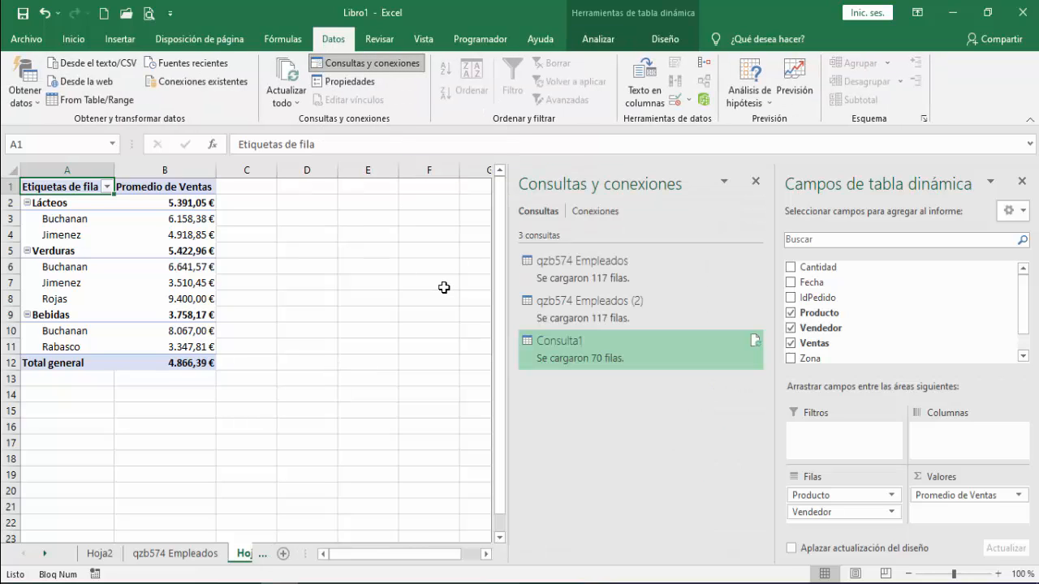
mouse_move(755, 349)
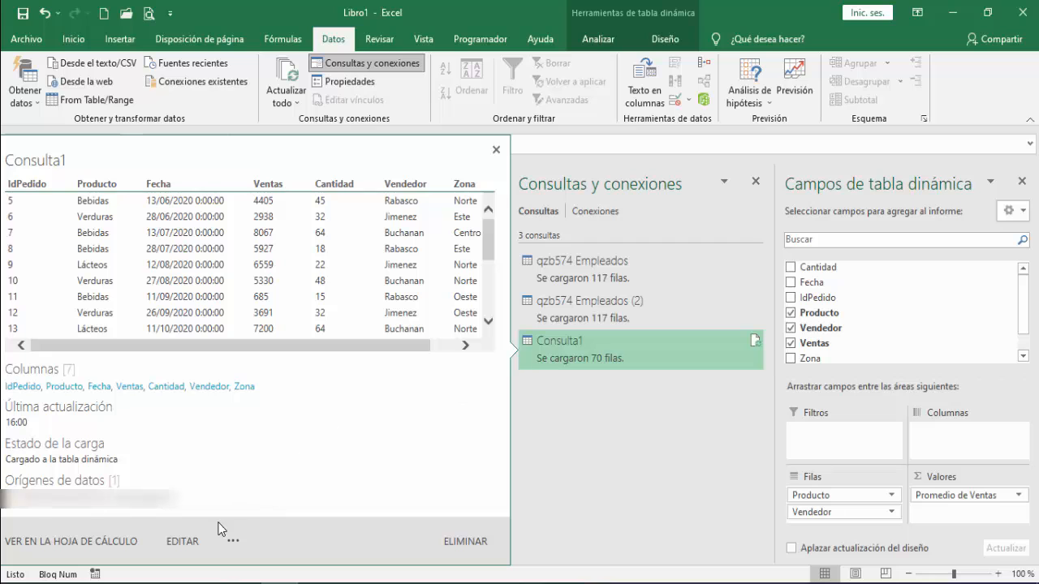
left_click(182, 542)
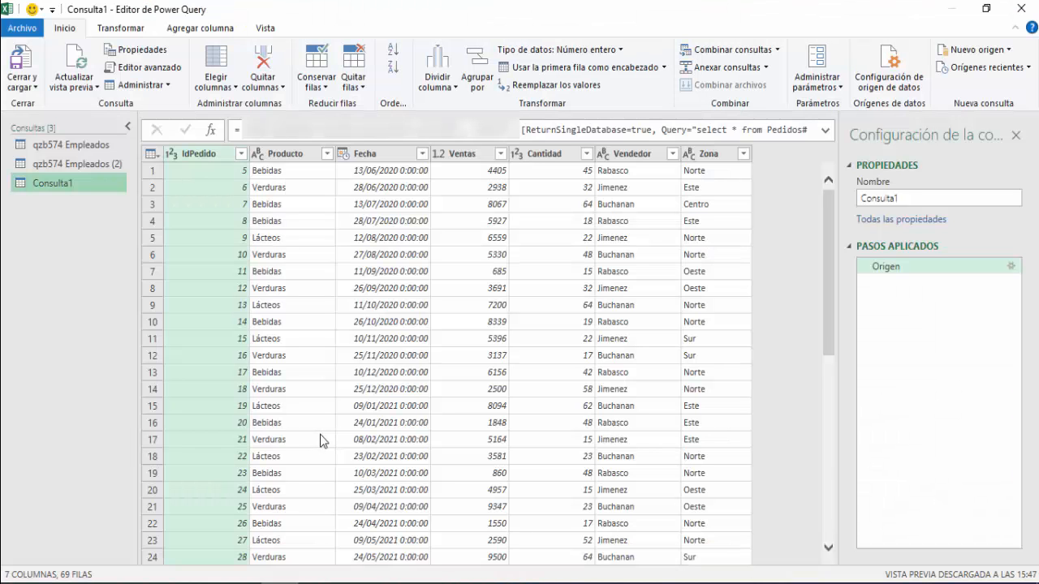
- Remove the line where fecha > '2020-06-01' from the SQL statement of Consulta1's Origen step and load the query back into the workbook
left_click(892, 272)
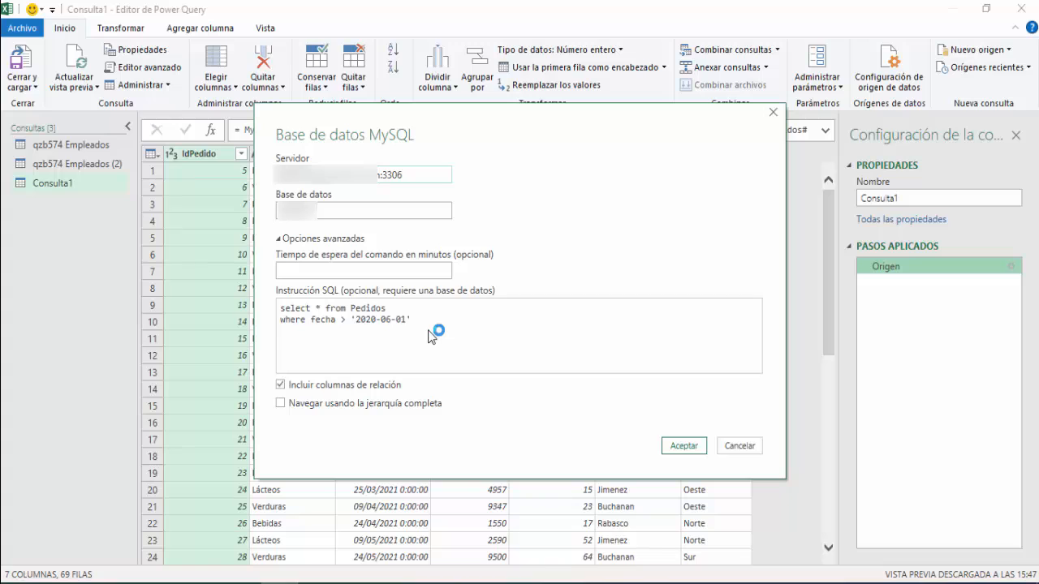
left_click_drag(412, 320, 277, 319)
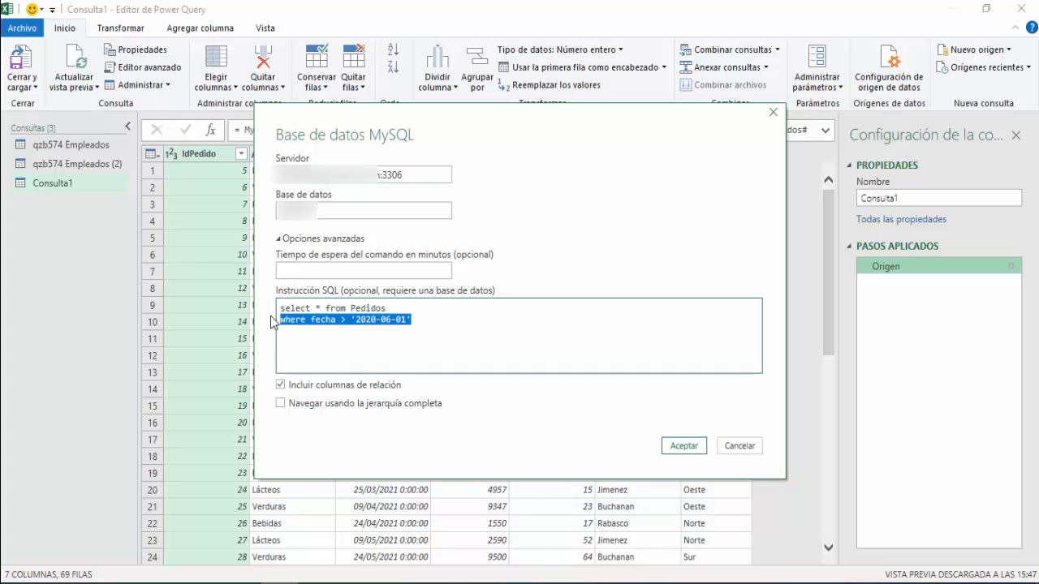
key("Delete")
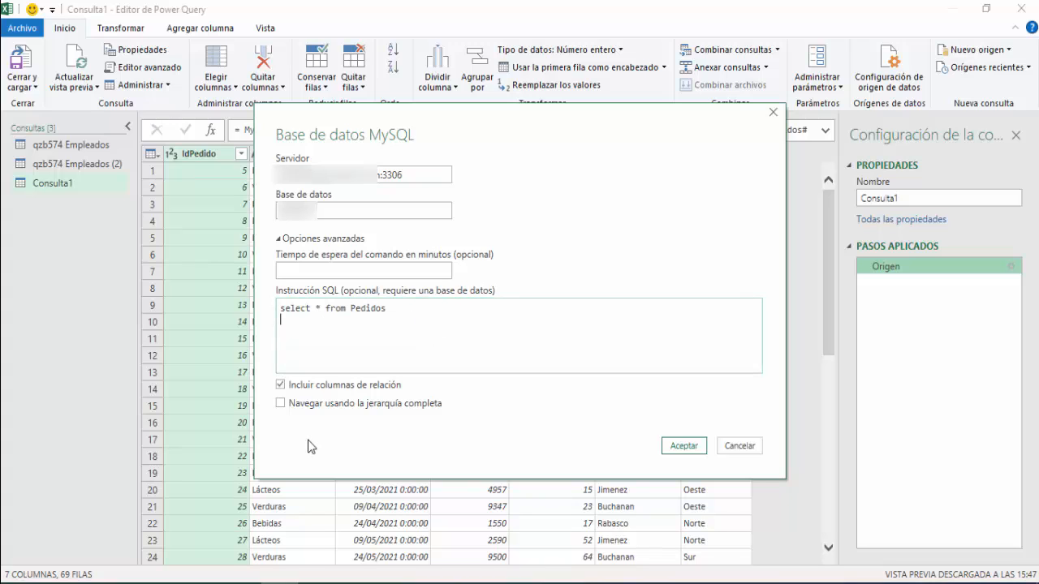
left_click(687, 448)
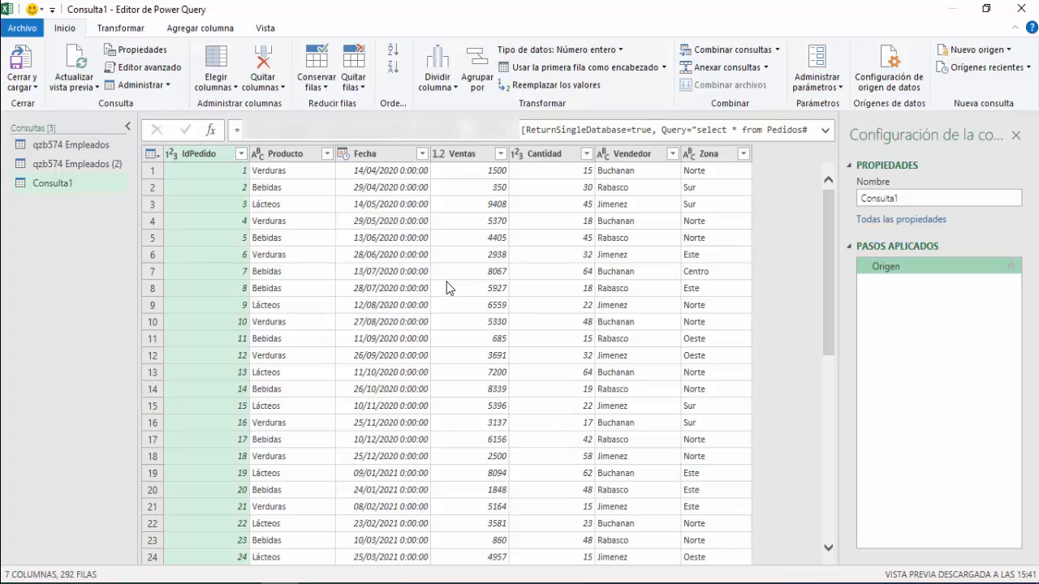
left_click(23, 75)
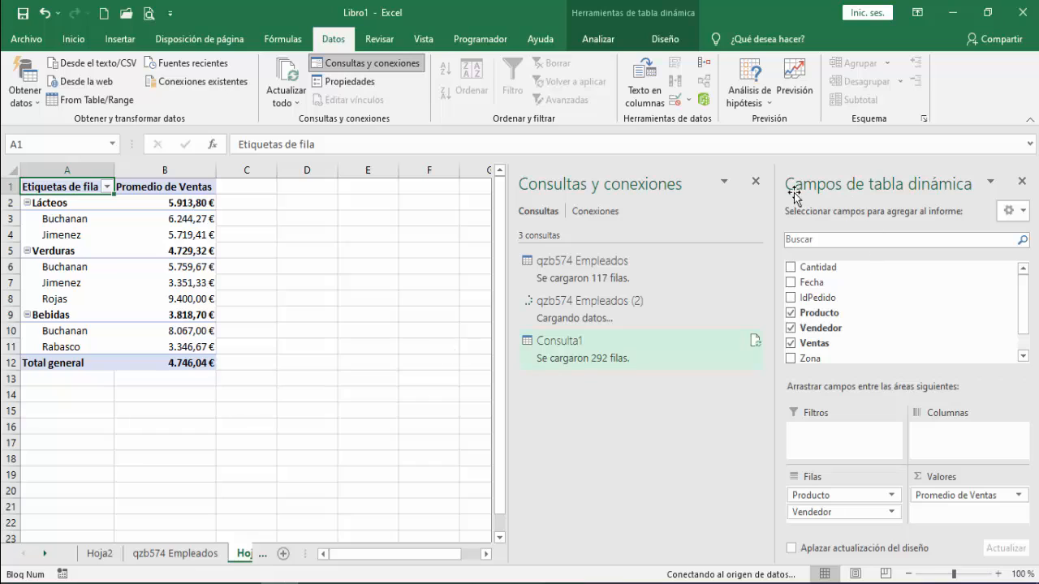
left_click(754, 181)
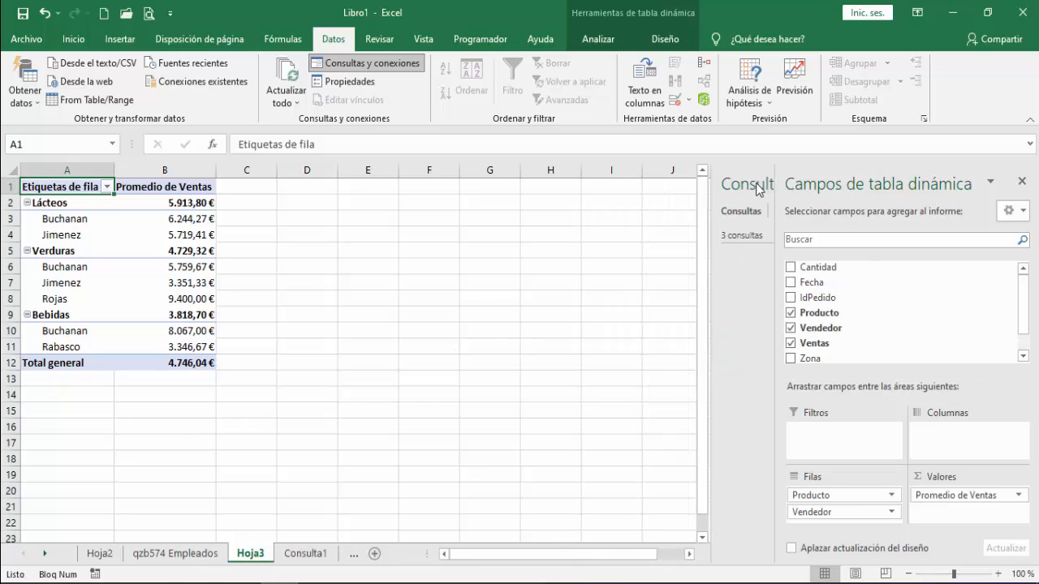